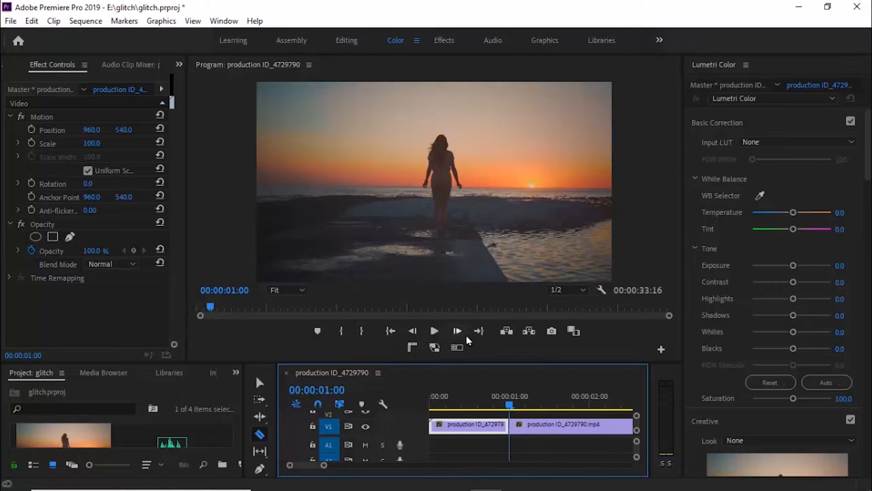
- Split the V1 clip with the Razor tool at each single frame from 00:00:01:01 to 00:00:01:05
click(458, 332)
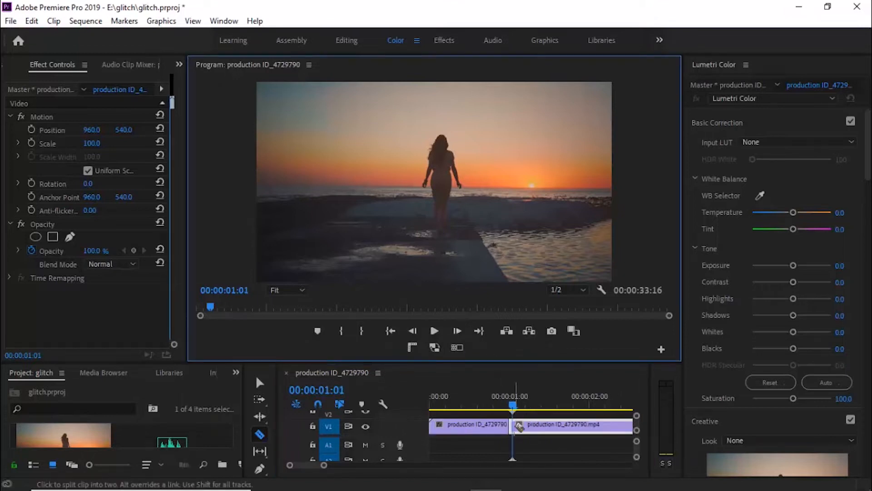
click(457, 331)
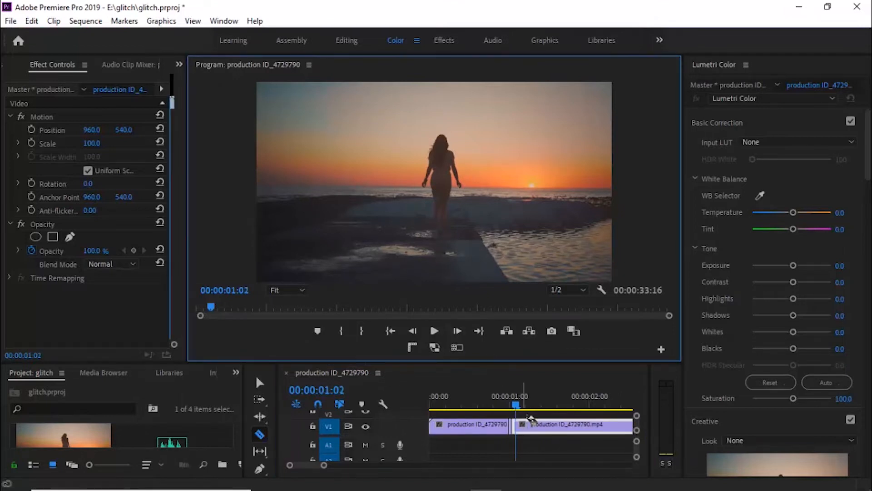
click(515, 425)
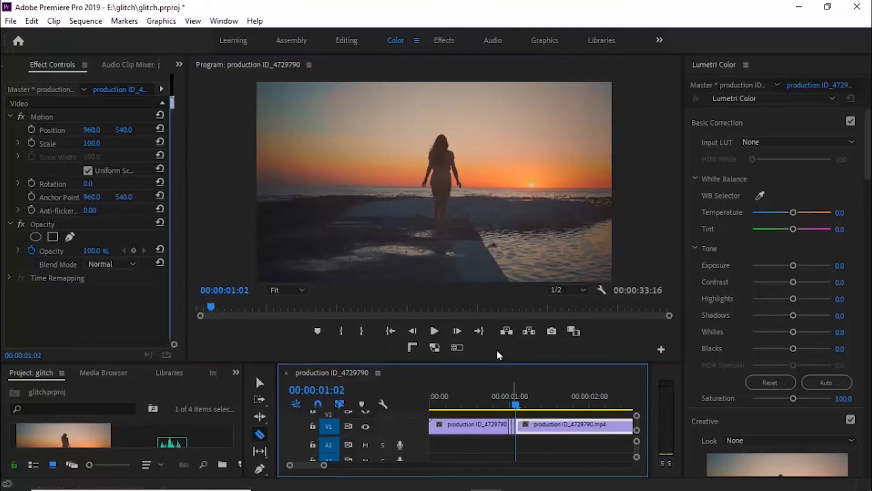
click(457, 332)
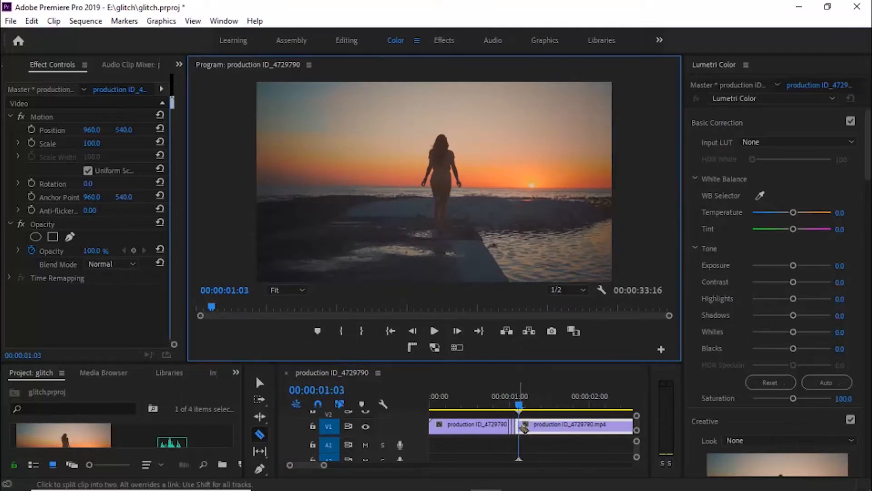
click(520, 424)
click(457, 332)
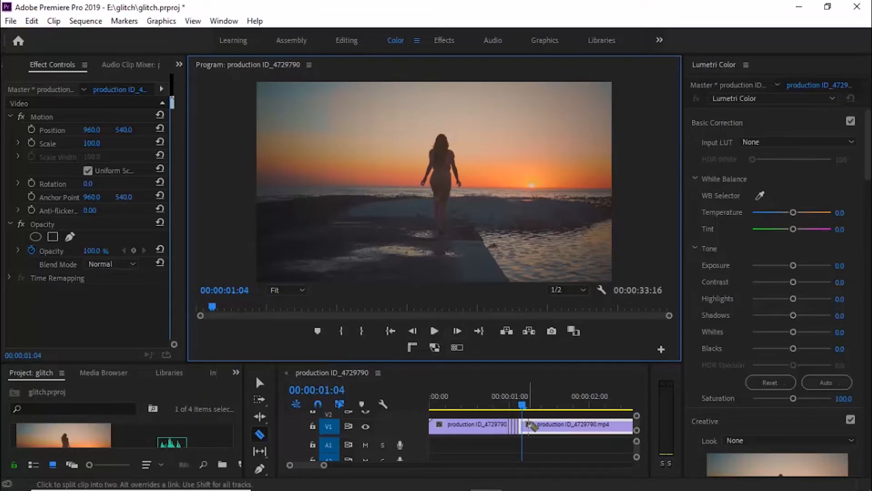
click(522, 424)
click(458, 331)
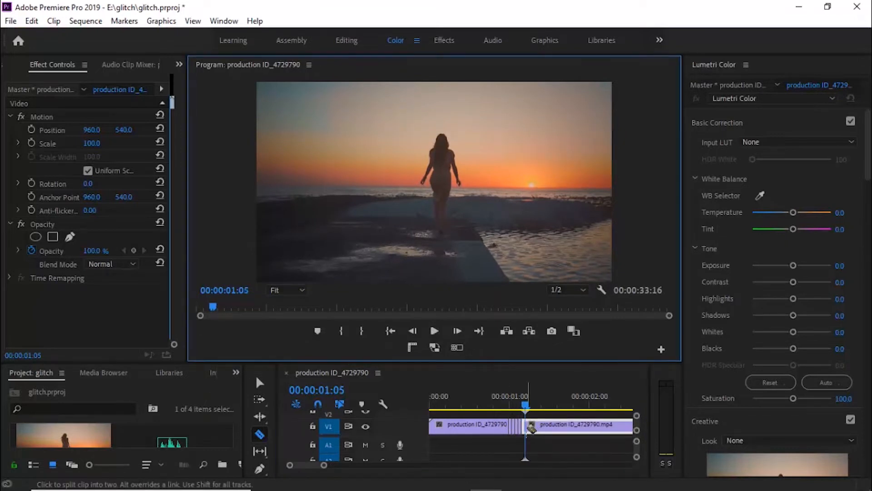
click(527, 425)
- Continue splitting the V1 clip frame by frame at each frame from 00:00:01:06 to 00:00:01:10
click(457, 332)
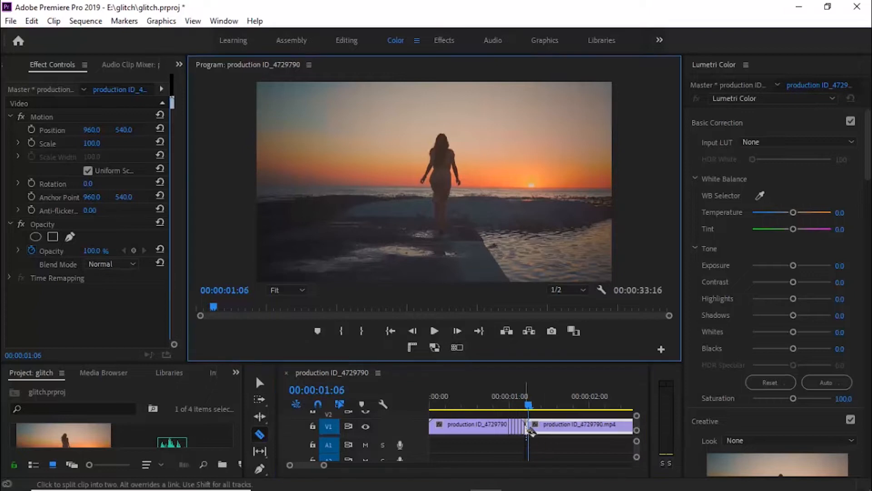
click(527, 425)
click(457, 331)
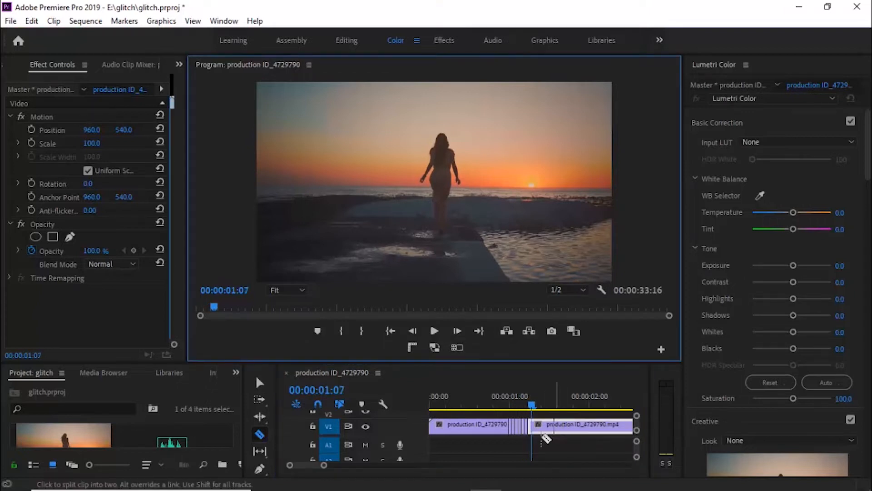
click(531, 425)
click(457, 331)
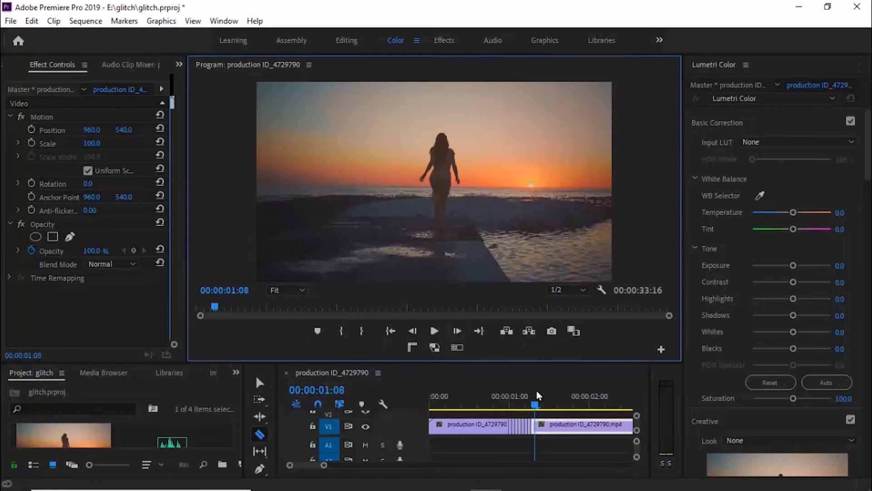
click(536, 426)
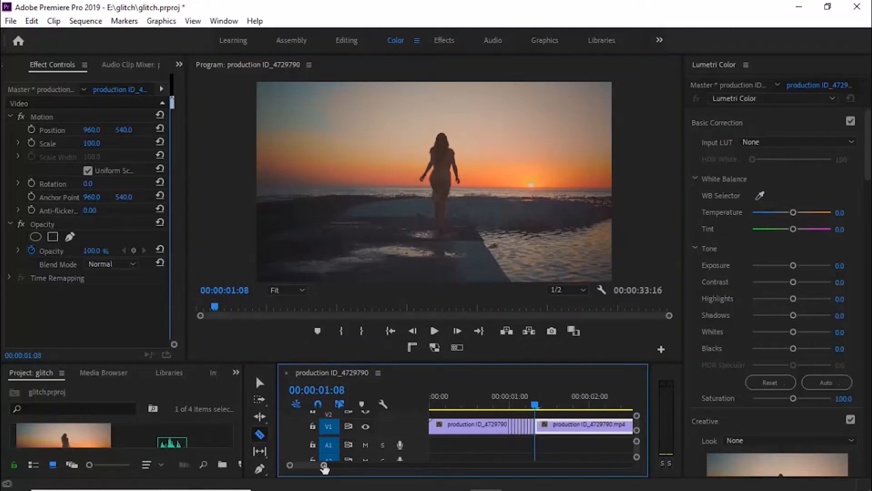
drag(324, 468, 313, 466)
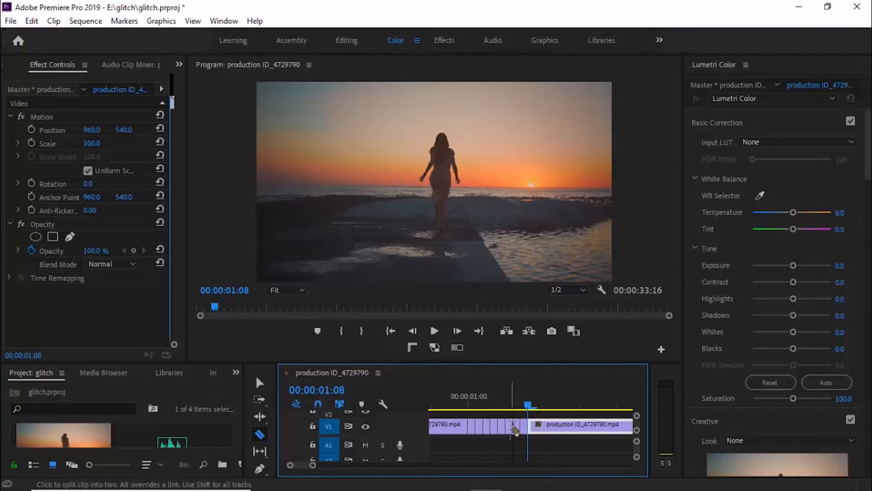
click(459, 332)
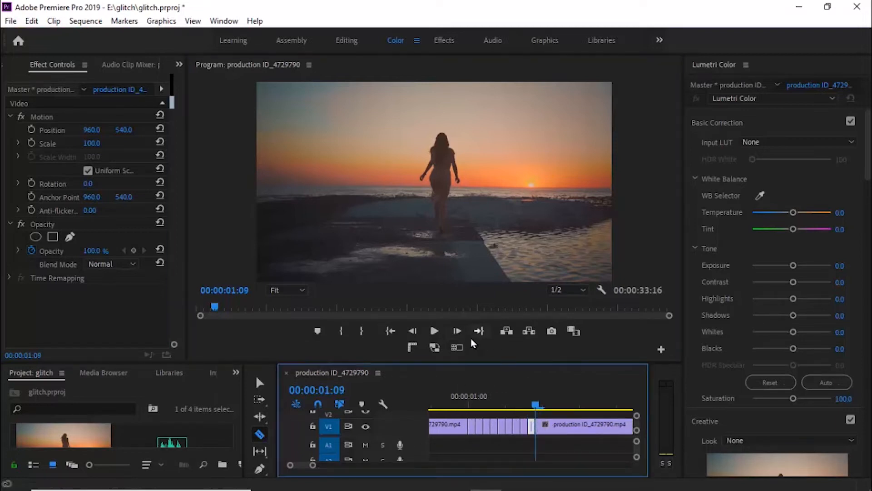
click(457, 331)
click(547, 430)
- Delete the one-frame slices at 00:00:01:00, 01:02, 01:05 and 01:08 from V1, leaving gaps between the remaining slices
click(260, 384)
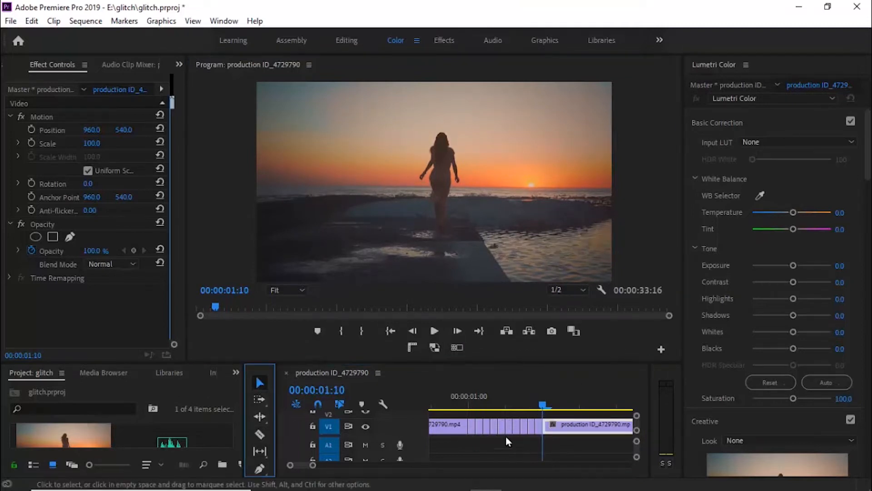
click(473, 429)
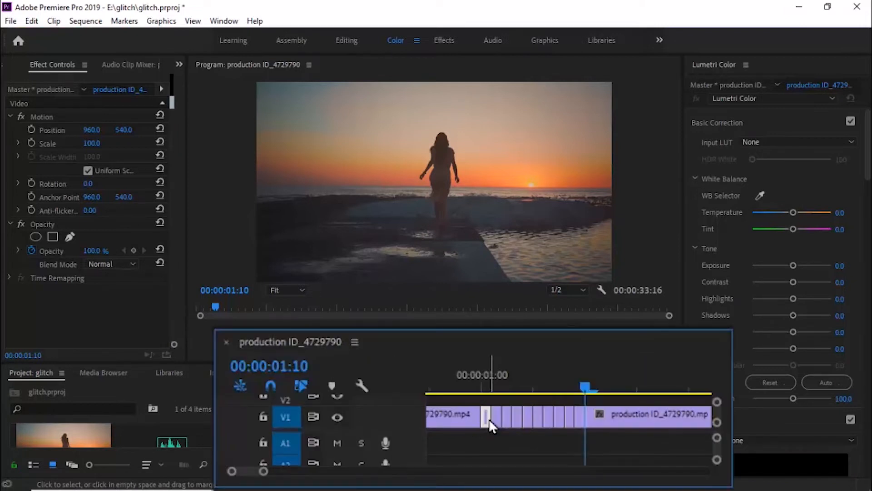
drag(489, 418, 568, 418)
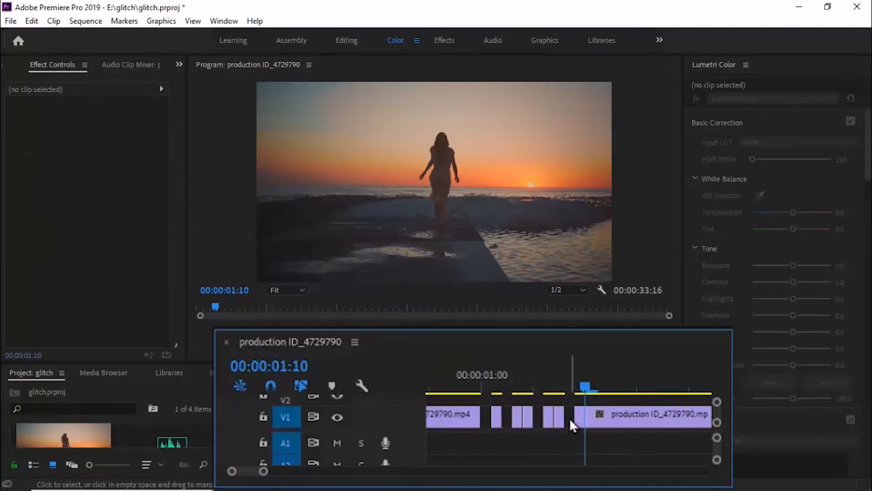
- Play the sliced section twice from 00:00:00:21 to preview the flicker, and return the playhead to 00:00:00:21
click(438, 400)
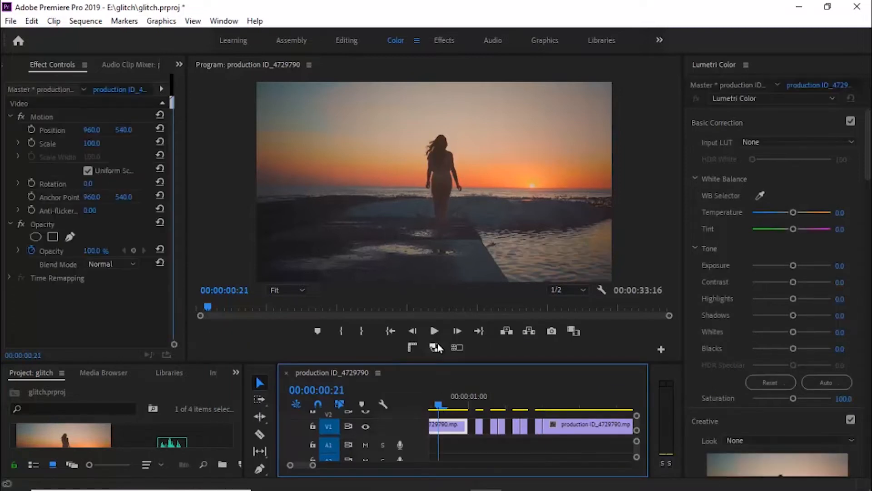
click(434, 331)
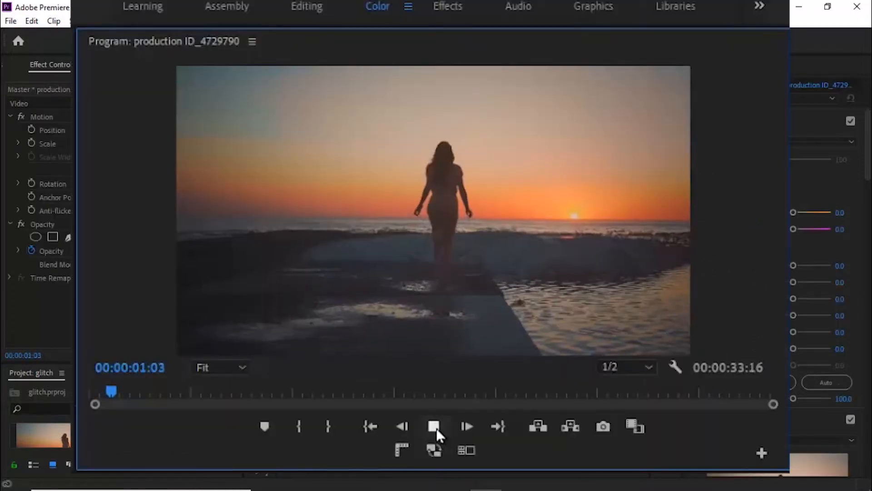
click(435, 331)
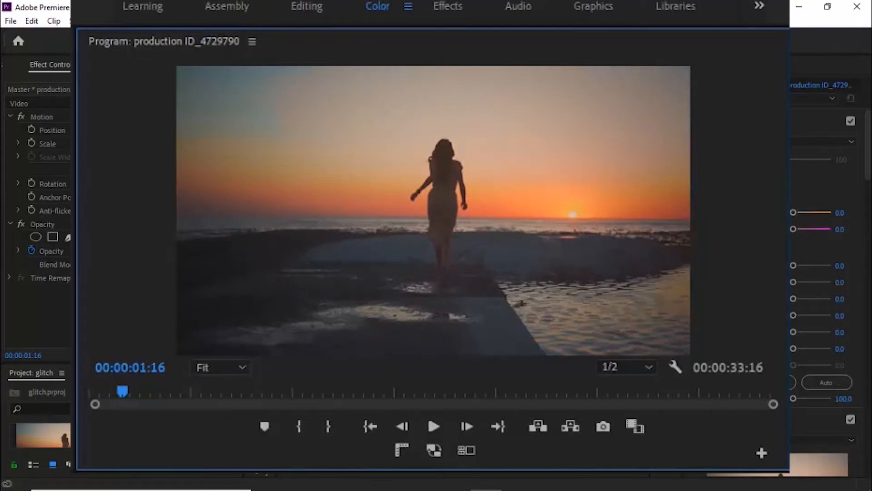
click(438, 433)
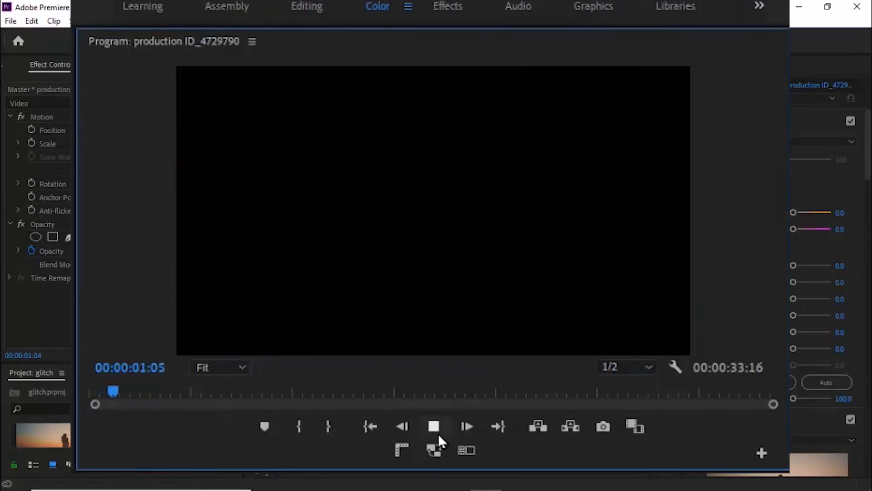
click(438, 432)
click(439, 403)
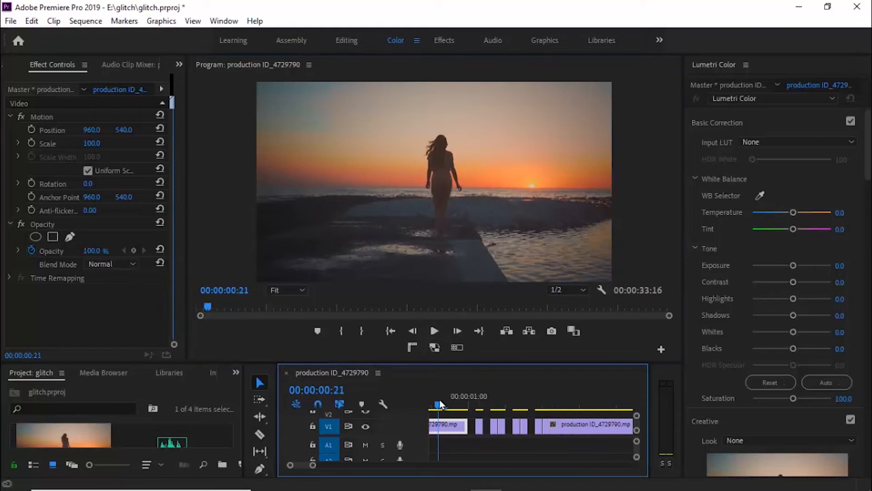
- Duplicate the one-frame slices at 00:00:01:01, 01:03, 01:06 and 01:07 onto V2, directly above their originals
click(482, 427)
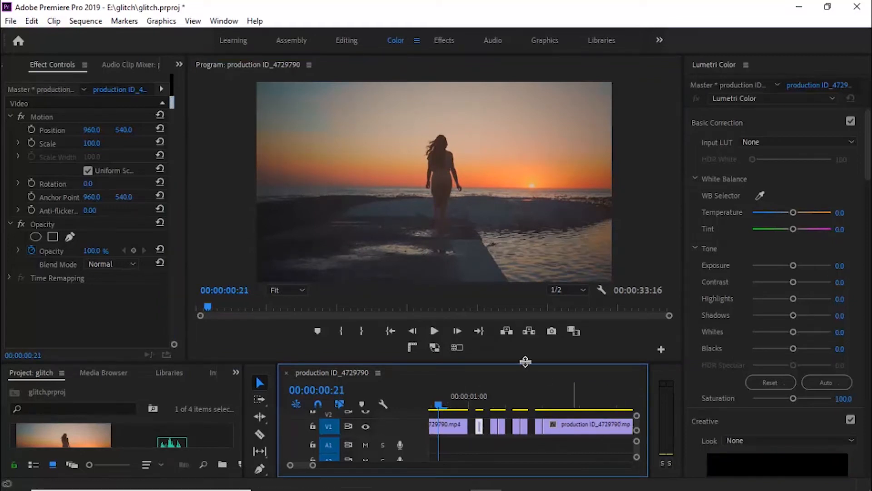
drag(519, 362, 522, 347)
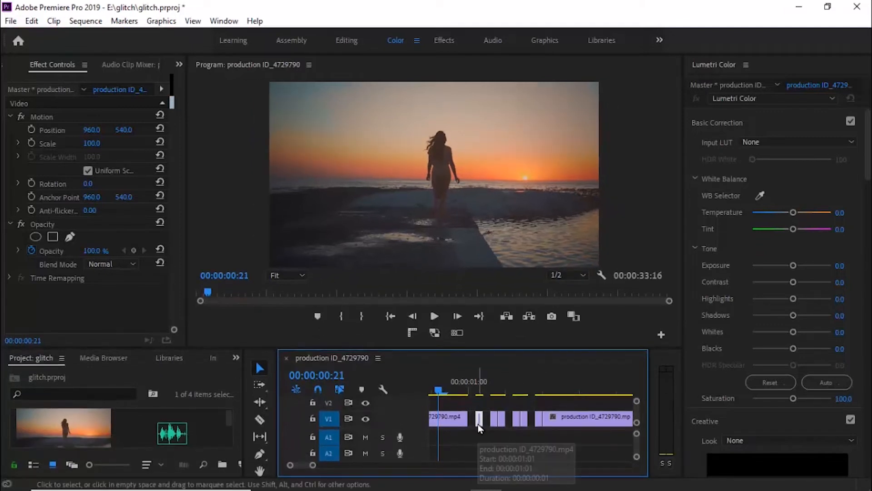
drag(479, 428, 519, 386)
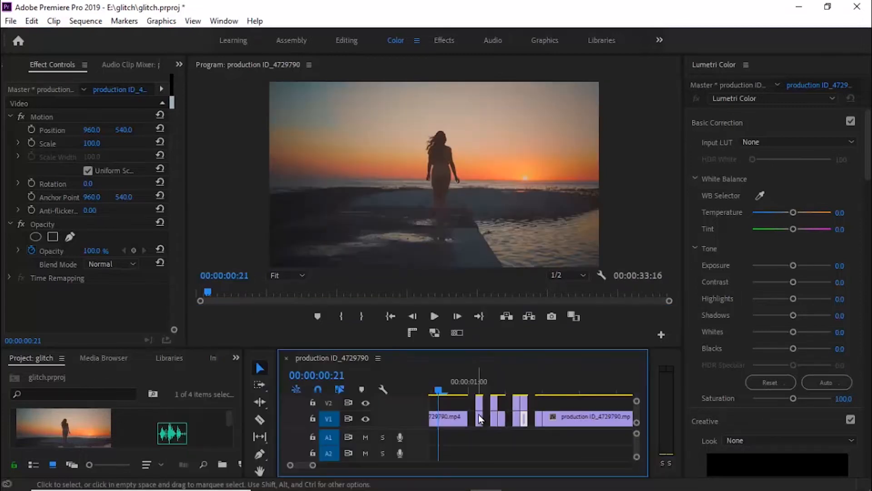
- Set the V2 slice at 00:00:01:01 to 53% opacity and shift its horizontal position to 938
click(481, 387)
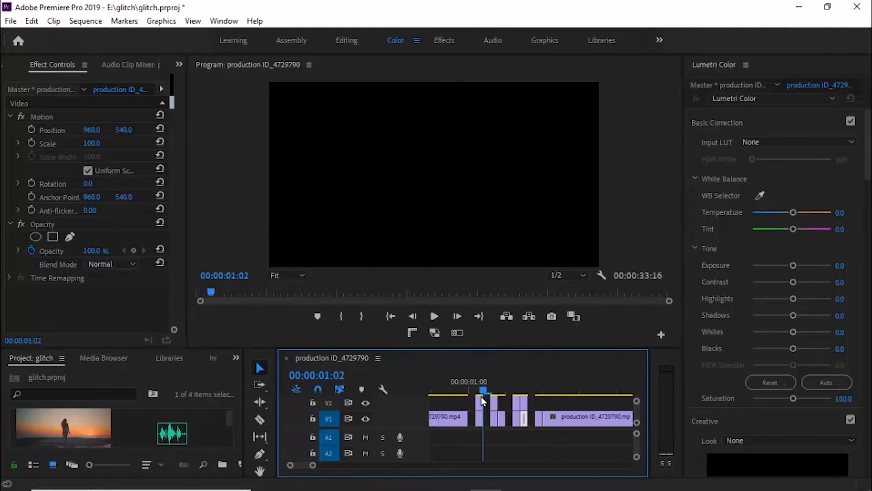
click(482, 402)
click(415, 318)
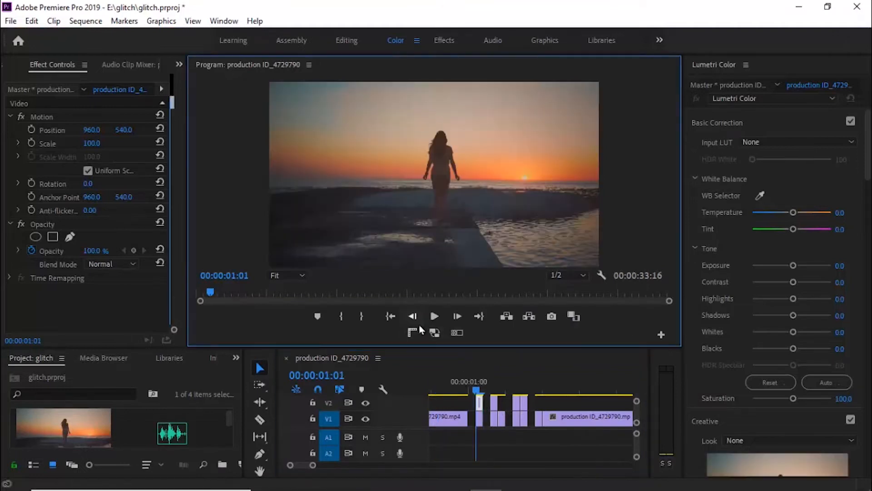
click(481, 399)
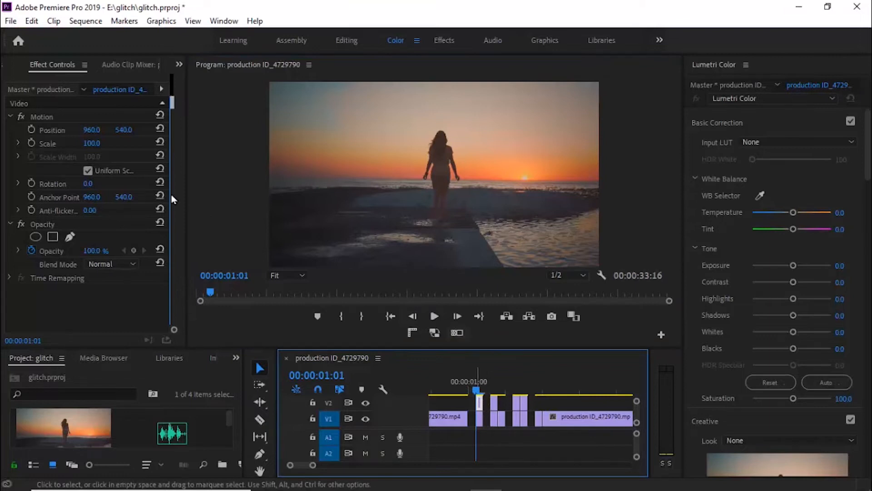
click(171, 109)
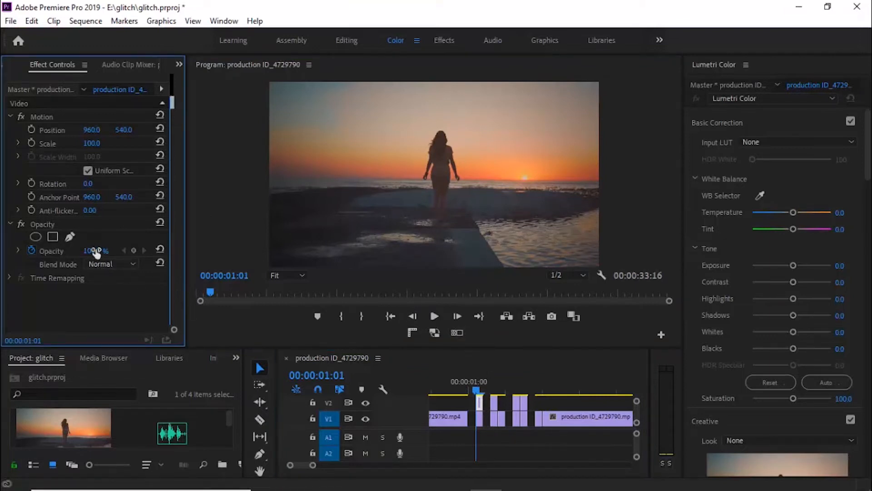
drag(96, 252, 136, 299)
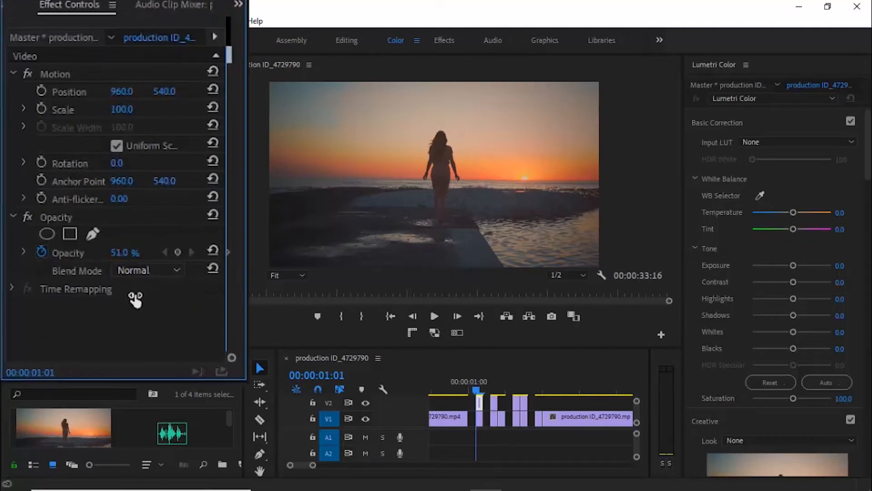
click(123, 251)
text(5)
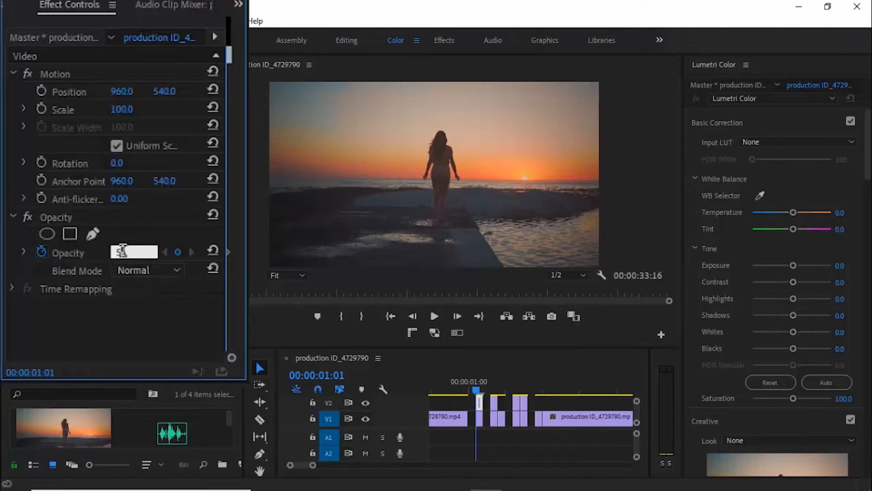
text(3)
key(Return)
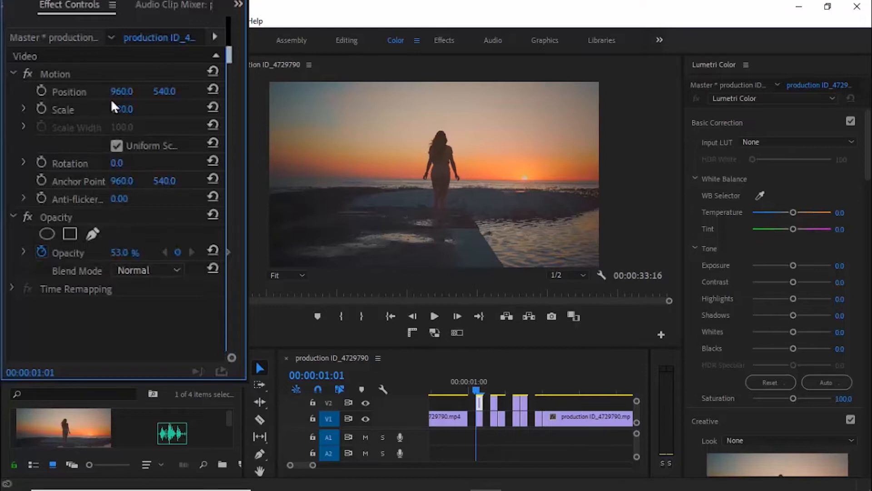
drag(120, 91, 116, 113)
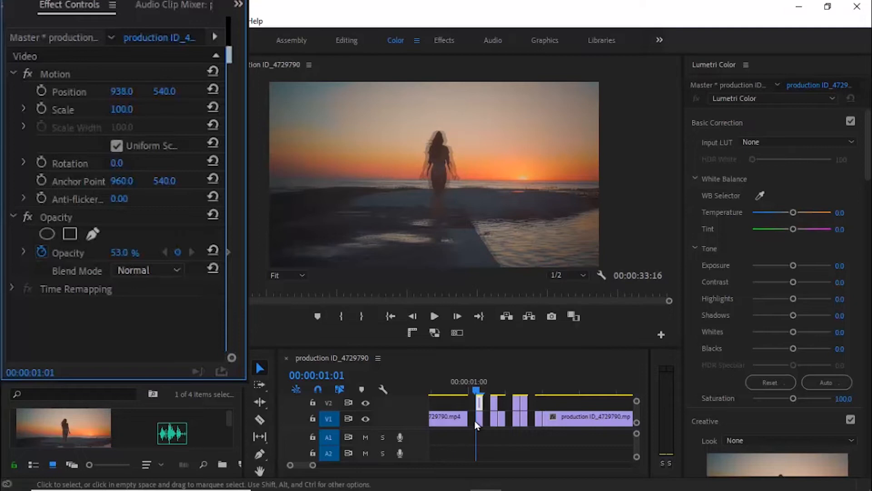
- Set the V2 slice at 00:00:01:03 to 50% opacity and shift its horizontal position to 920
click(496, 397)
click(496, 403)
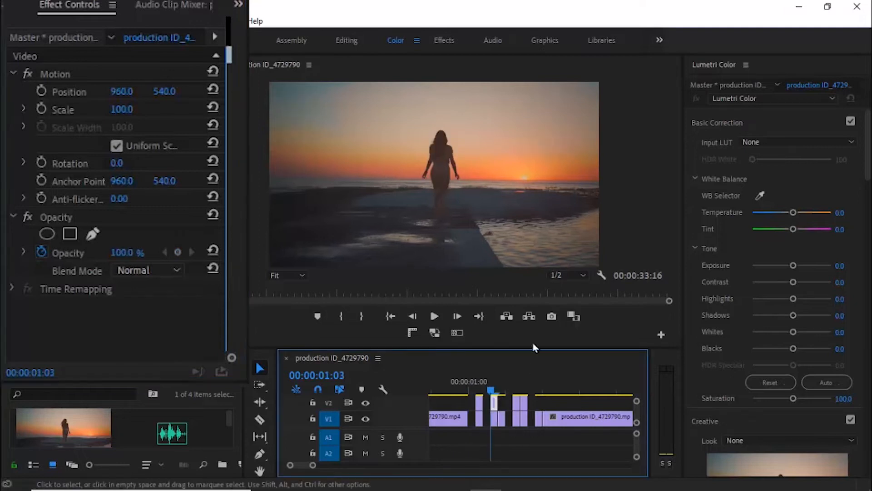
drag(119, 253, 134, 301)
drag(124, 90, 124, 130)
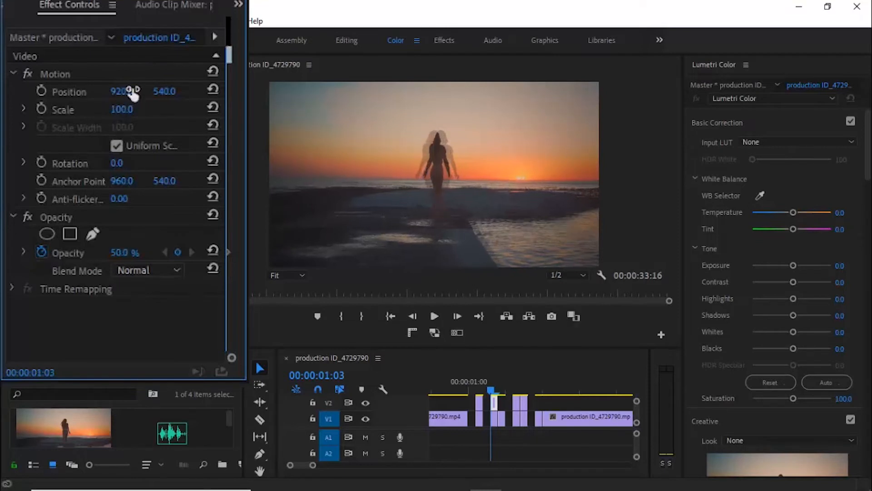
- Set the V2 slice at 00:00:01:06 to 51% opacity and shift its horizontal position to 991
click(514, 389)
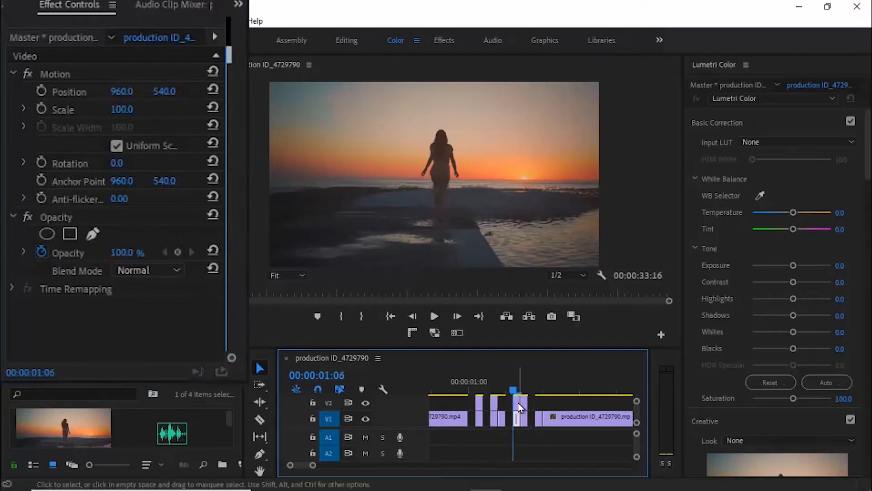
drag(124, 254, 131, 293)
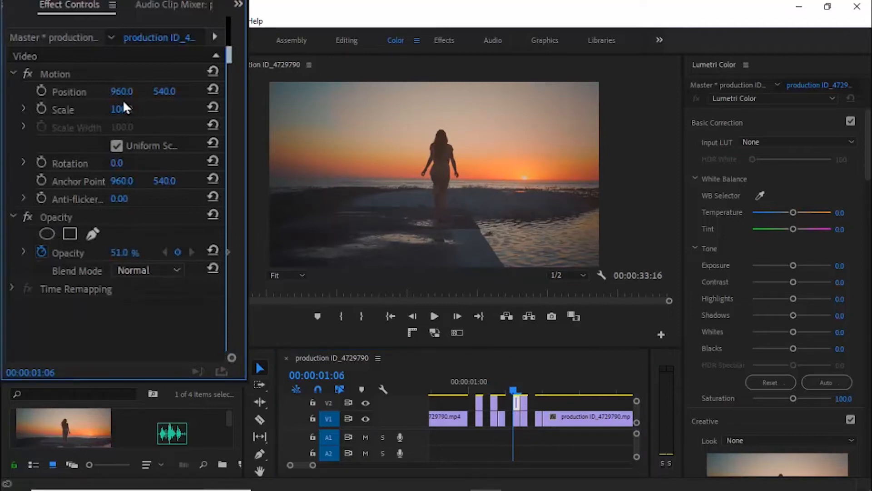
drag(122, 94, 124, 69)
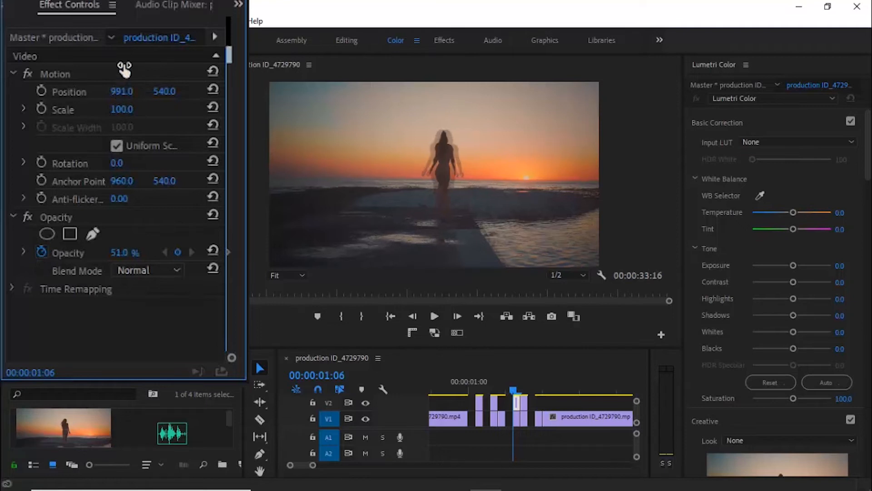
- Set the V2 slice at 00:00:01:07 to 54% opacity and shift its horizontal position to 988
click(522, 390)
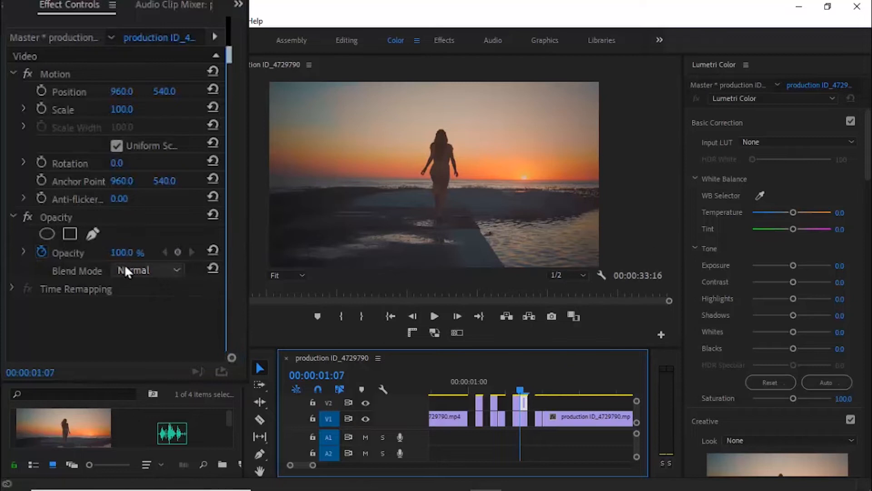
drag(121, 252, 125, 295)
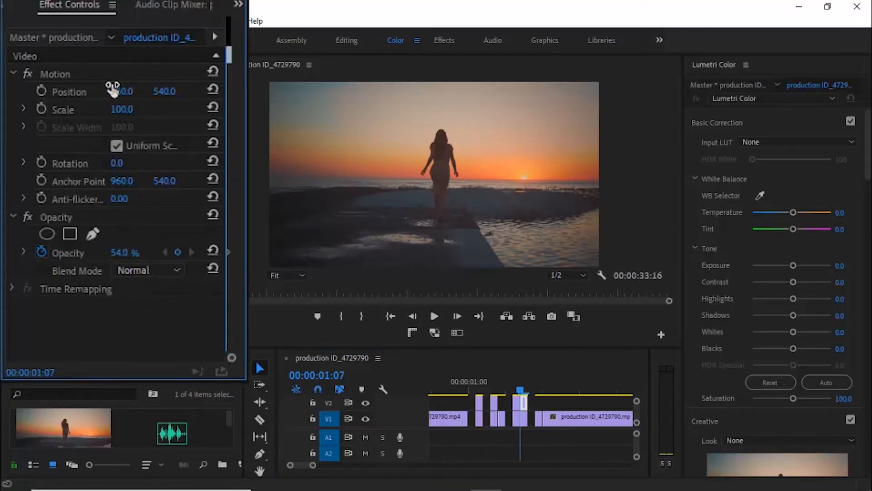
drag(113, 90, 130, 60)
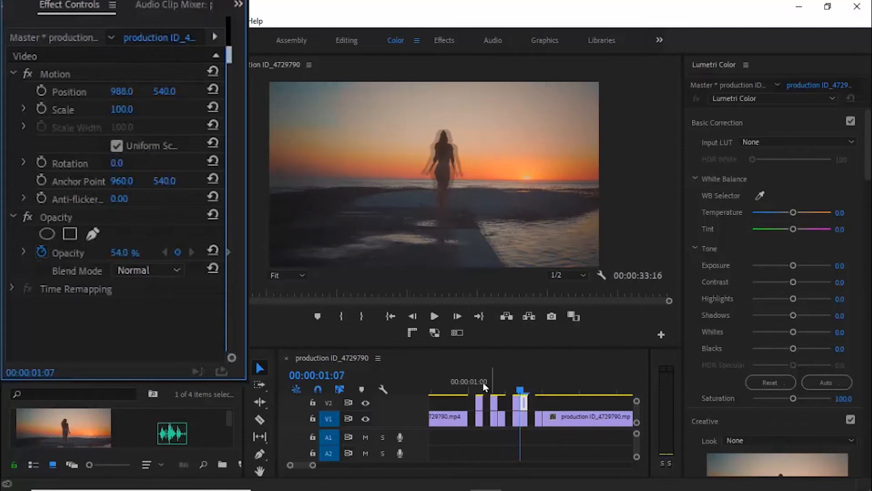
- Play through the sliced section to preview the offset duplicates, and return the playhead to 00:00:00:24
click(453, 377)
click(443, 319)
click(443, 319)
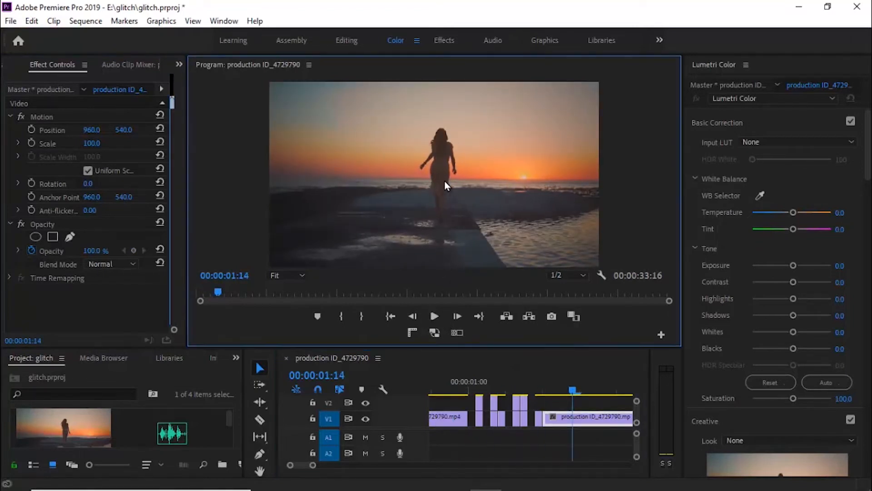
click(477, 383)
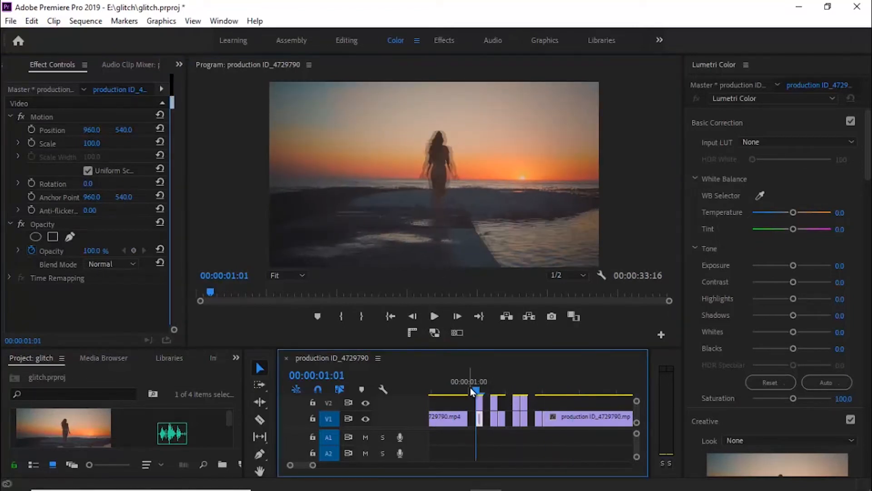
click(460, 390)
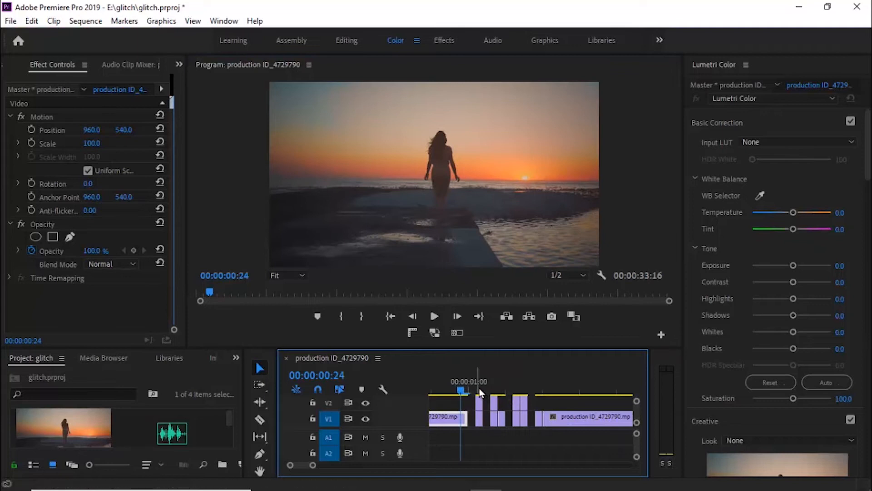
- Color the V2 slice at 00:00:01:01 with Lumetri saturation 200 and tint 100
click(479, 388)
click(481, 404)
click(481, 404)
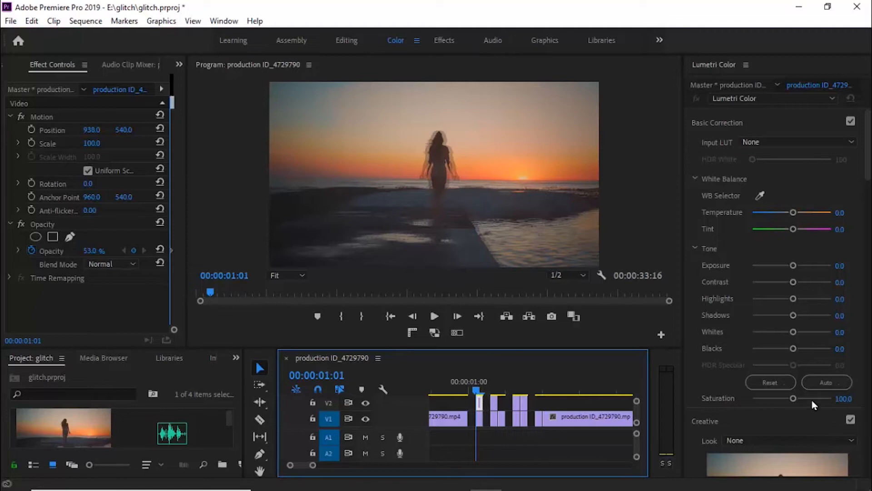
drag(794, 398, 831, 398)
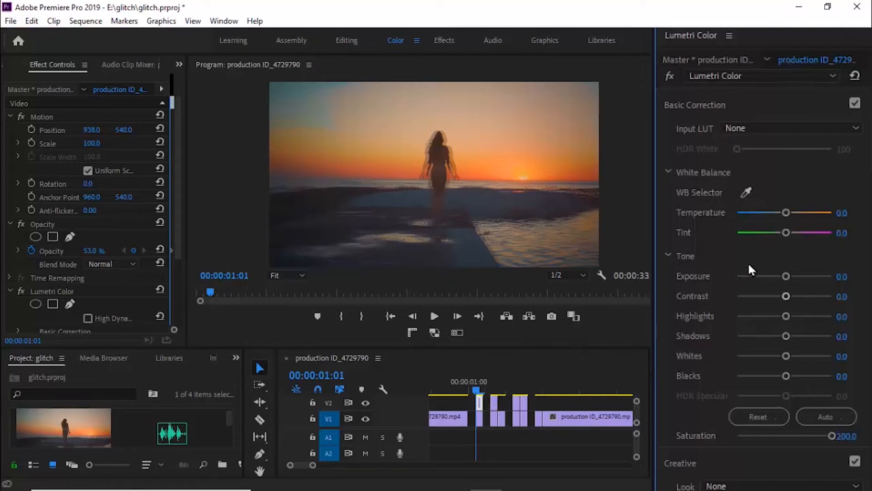
drag(788, 231, 838, 231)
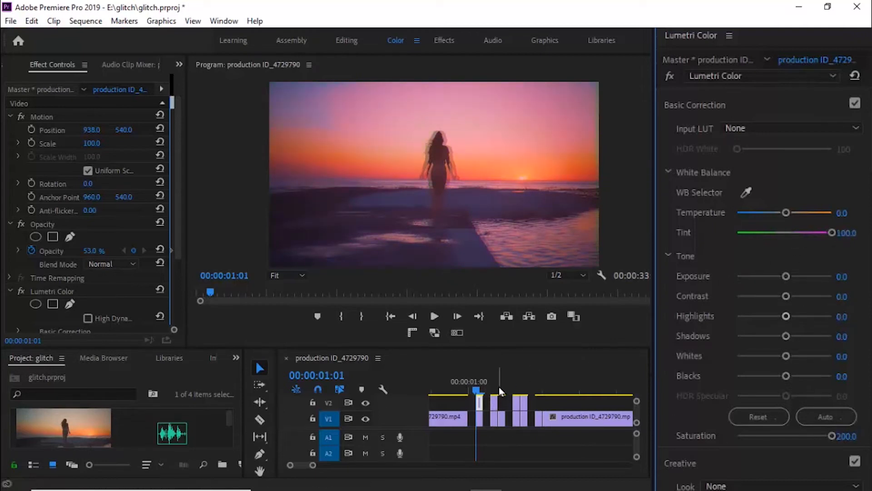
- Grade the V2 slice at 00:00:01:03 with Lumetri temperature -100, saturation 0 and whites 100
click(496, 409)
click(494, 403)
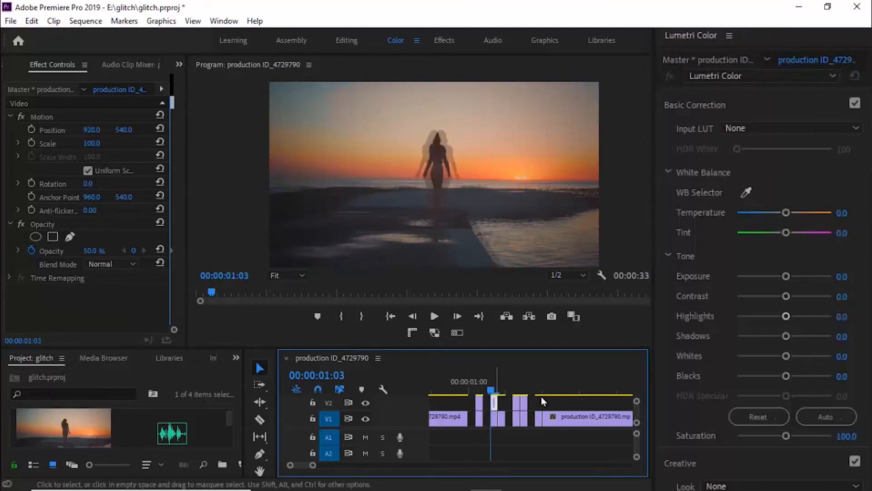
drag(786, 213, 686, 235)
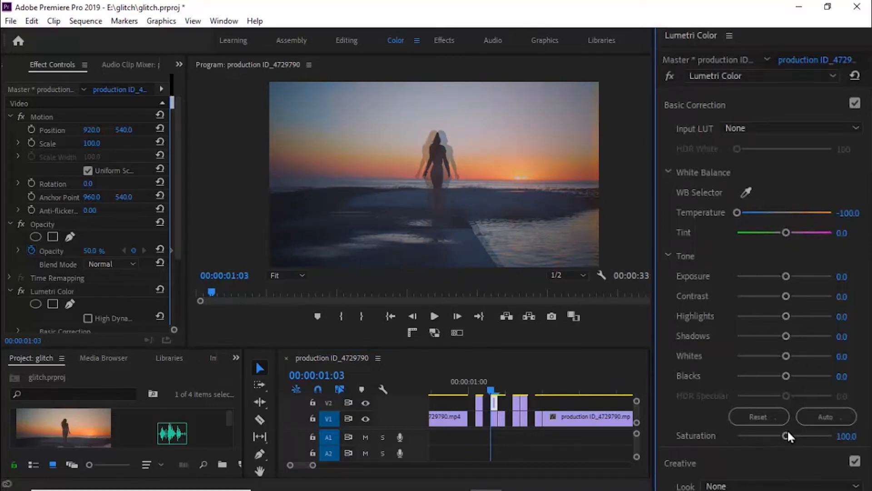
drag(788, 432, 791, 433)
drag(788, 432, 707, 446)
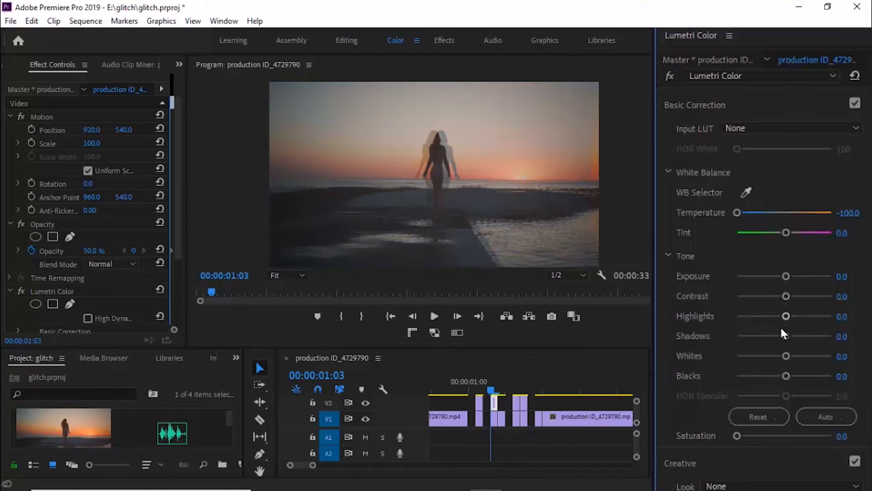
drag(786, 356, 835, 356)
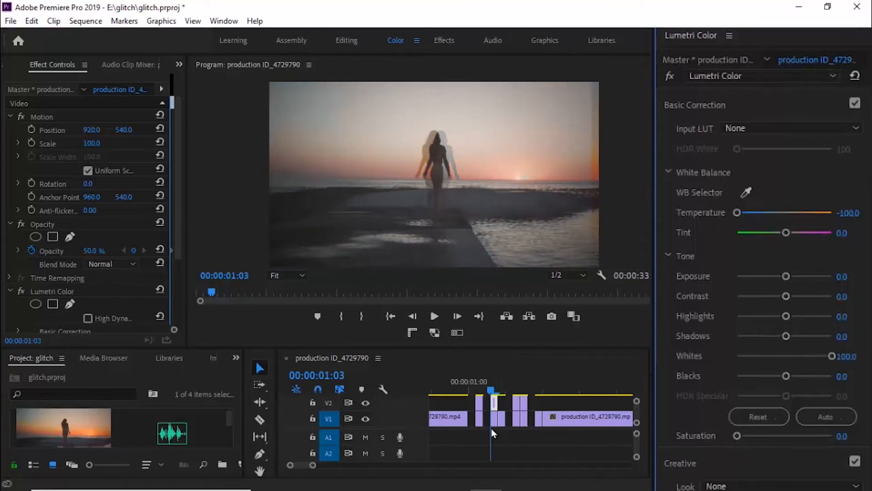
- Grade the V2 slice at 00:00:01:06 with Lumetri contrast 100, highlights 100 and blacks -83.9
click(520, 391)
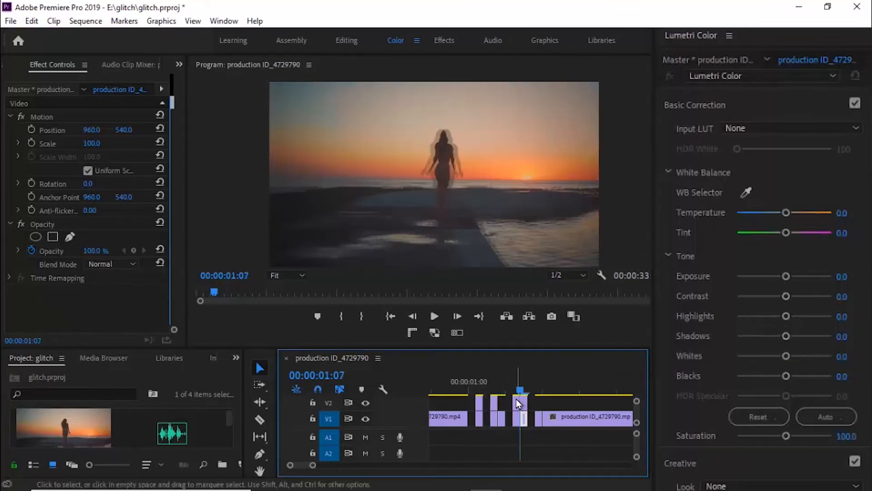
drag(521, 392, 514, 392)
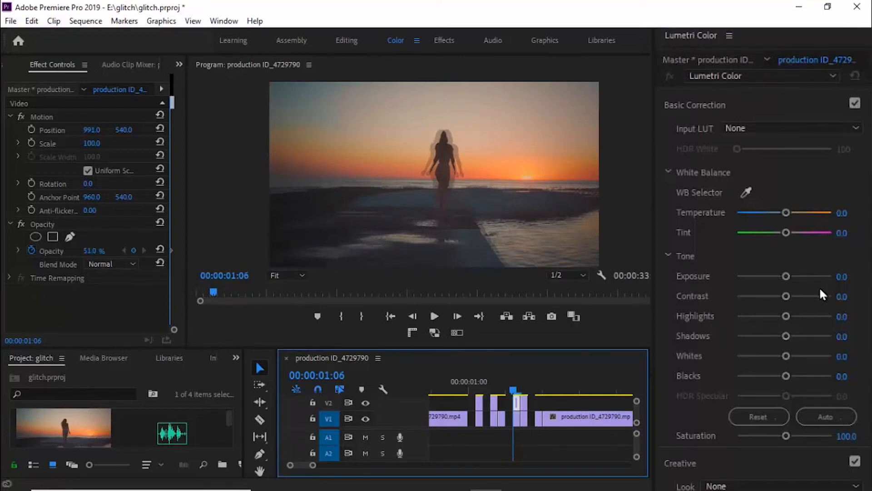
drag(786, 297, 855, 296)
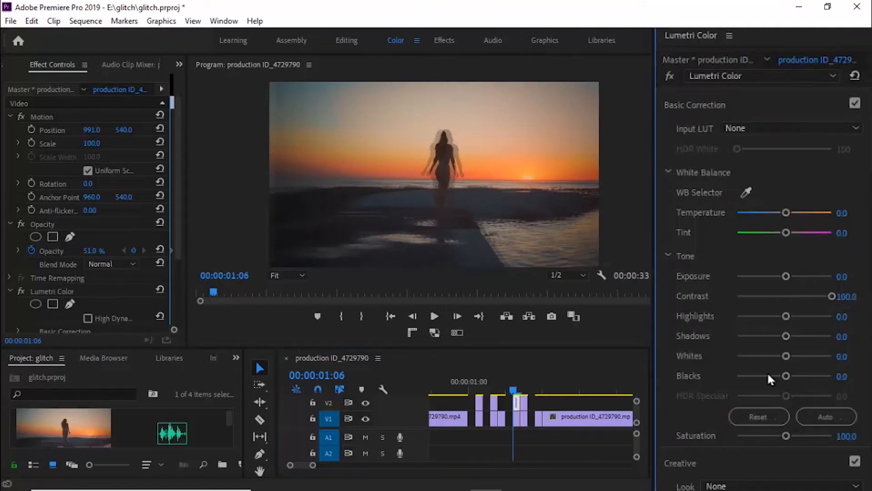
drag(789, 318, 867, 318)
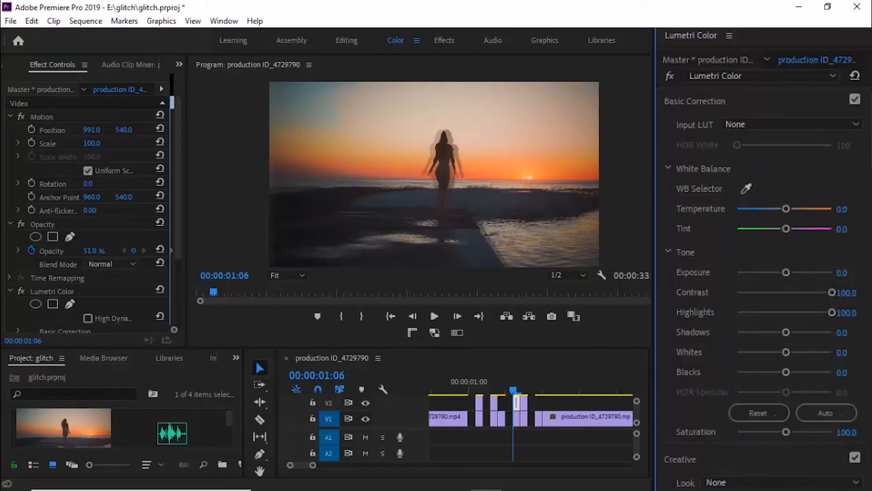
scroll(811, 246, down, 3)
drag(787, 274, 745, 272)
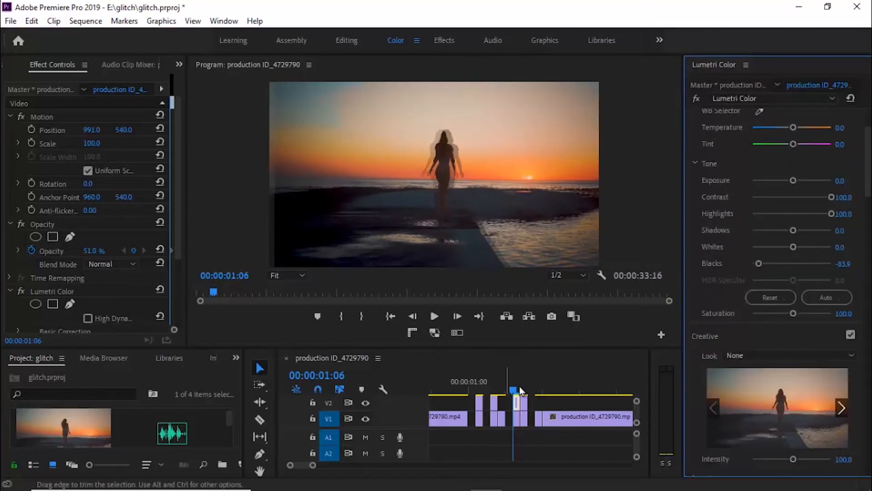
- Apply the Arithmetic channel effect to the V2 slice at 00:00:01:07
drag(521, 391, 527, 387)
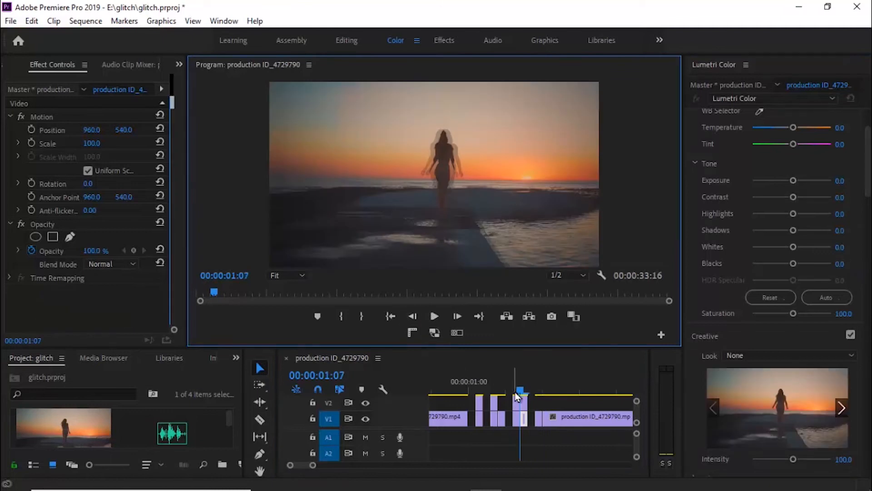
click(524, 405)
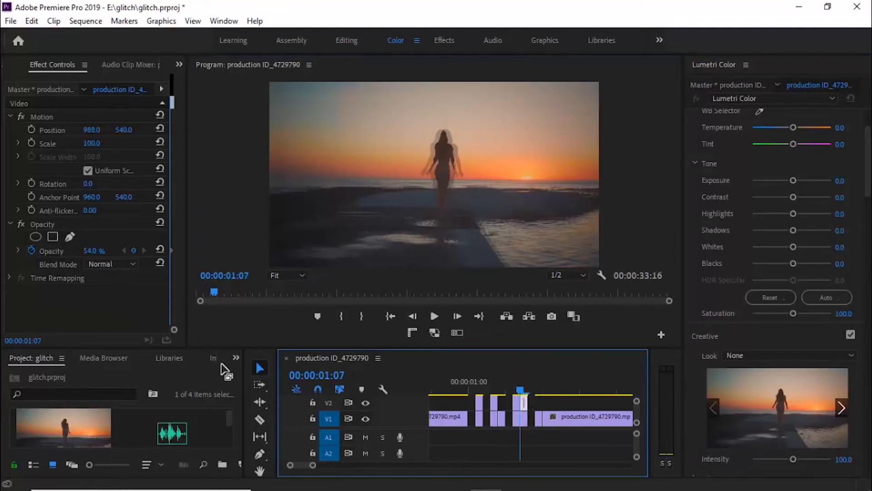
click(236, 358)
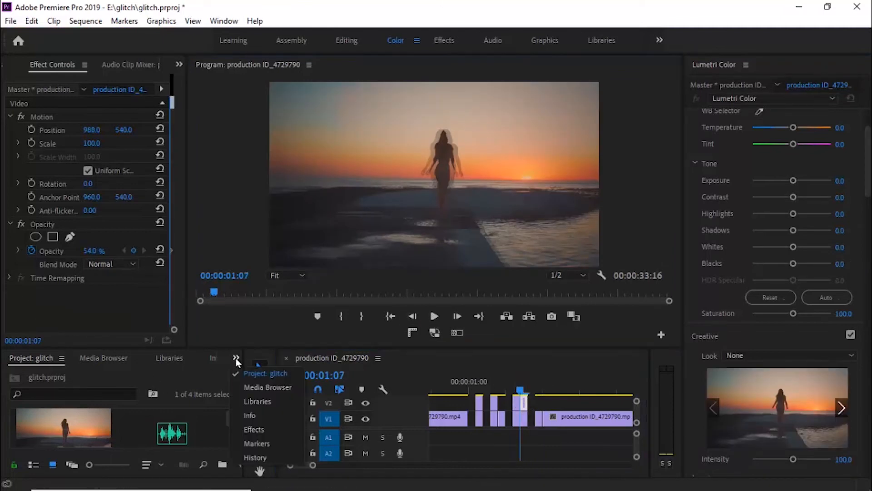
click(250, 431)
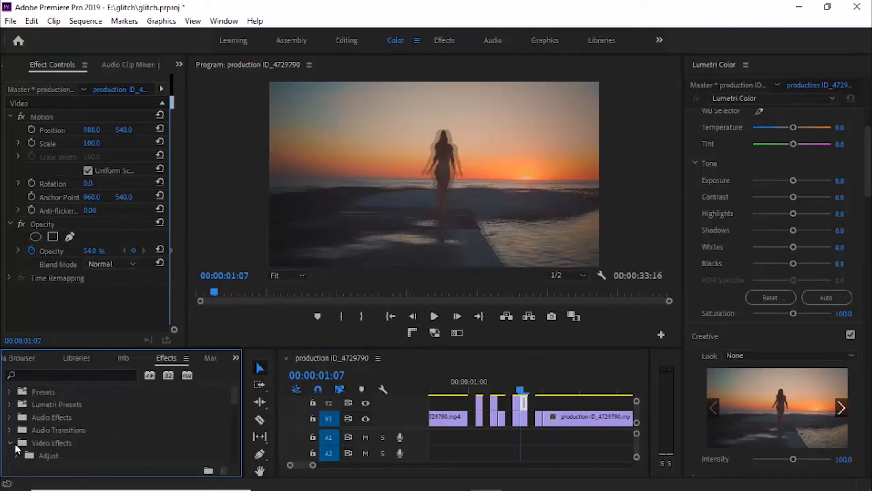
drag(233, 388, 233, 413)
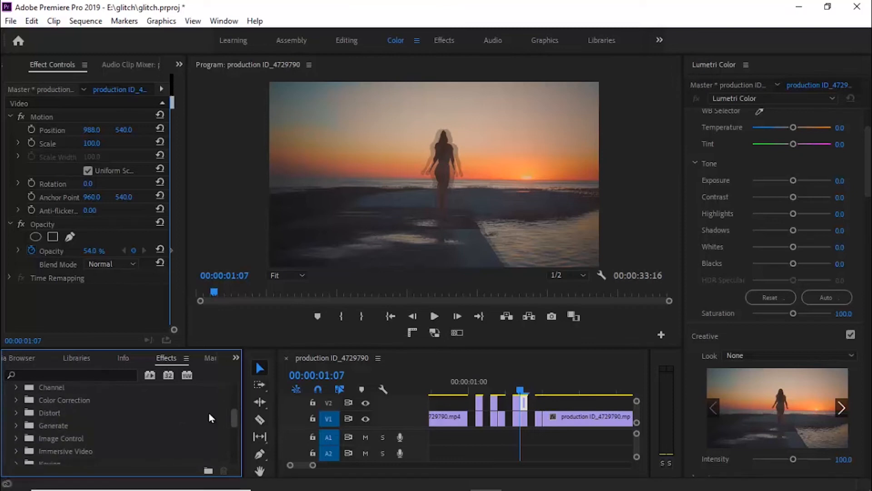
click(17, 390)
drag(51, 402, 525, 402)
- Set the Arithmetic effect's operator to Max and its red value to 255
drag(180, 233, 175, 296)
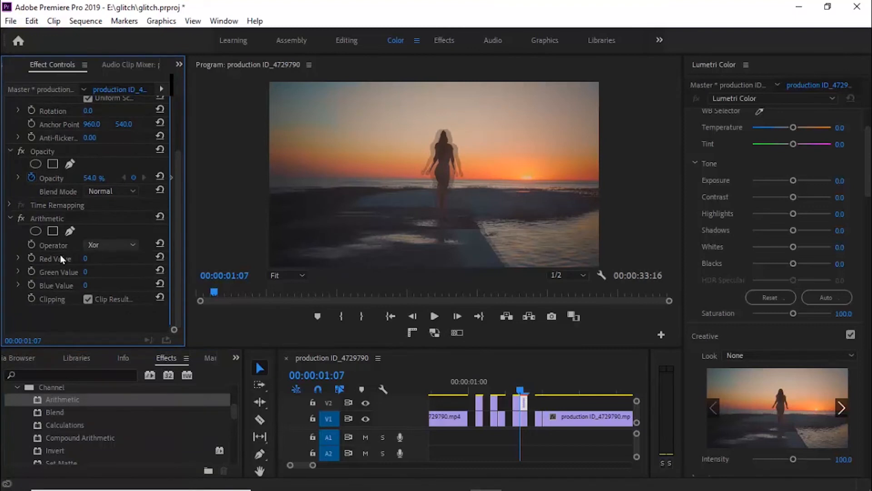
click(104, 250)
click(105, 354)
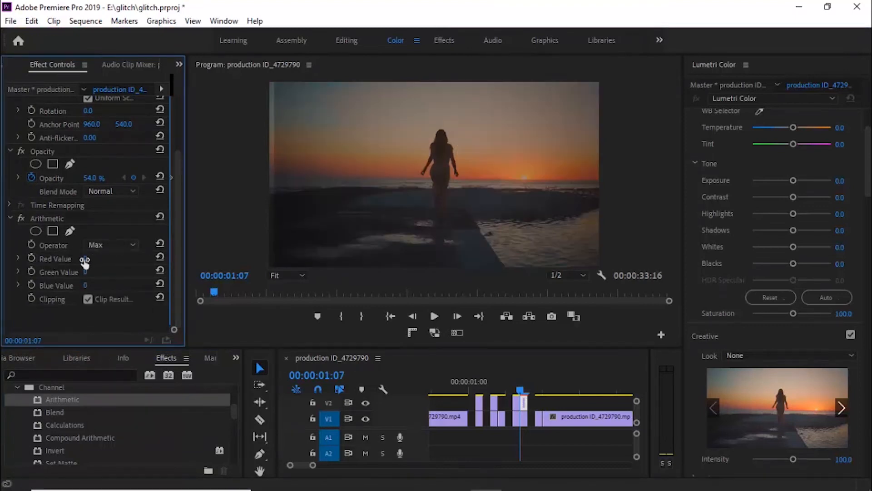
drag(87, 258, 84, 87)
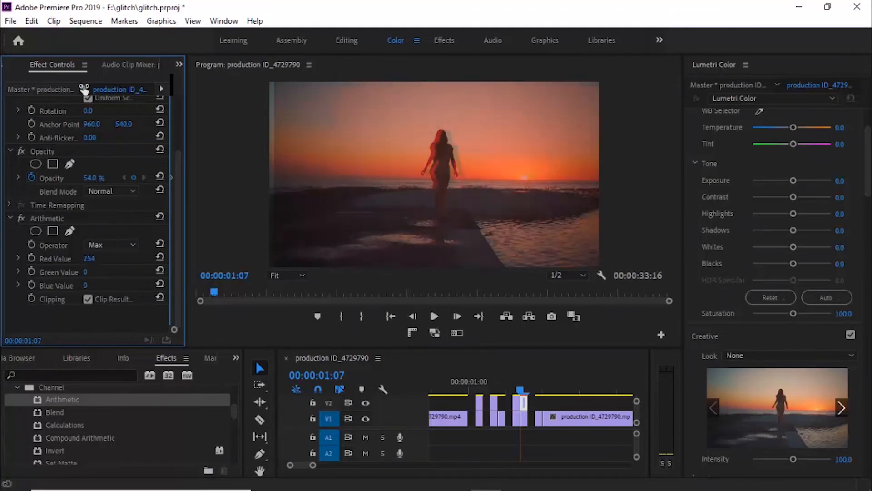
- Change the blend mode of the V2 slice at 00:00:01:07 to Linear Dodge (Add)
scroll(173, 254, up, 4)
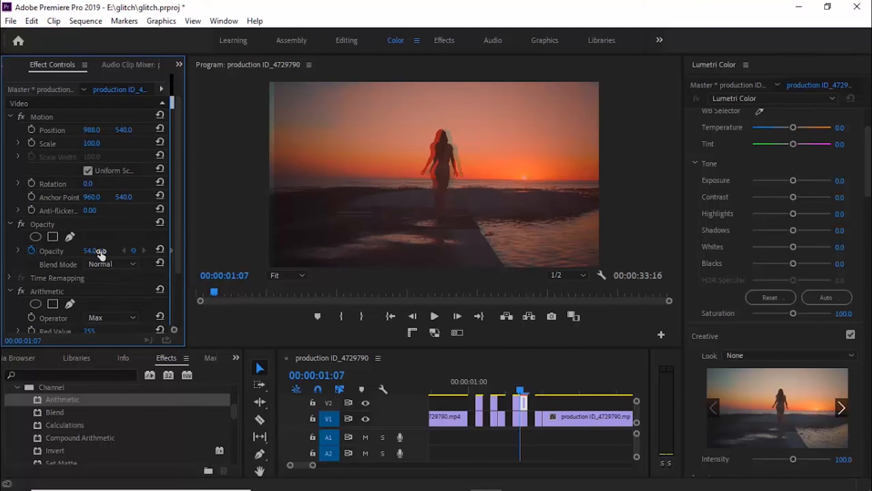
click(107, 266)
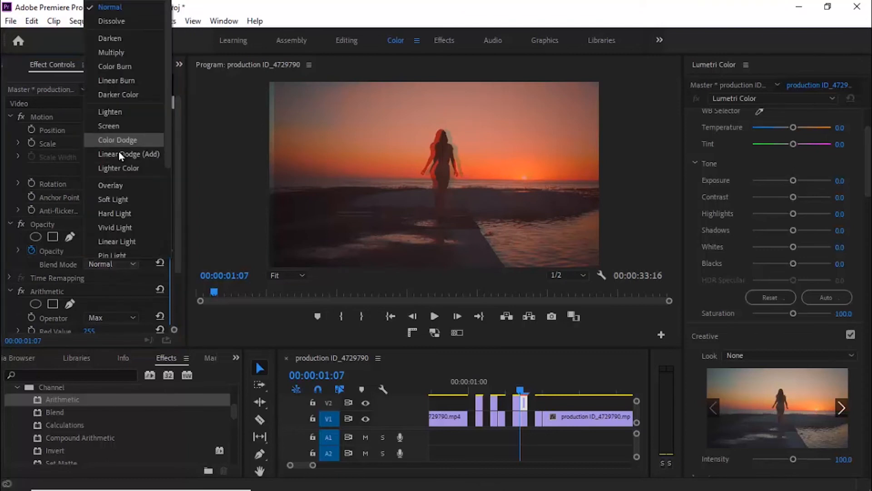
key(Escape)
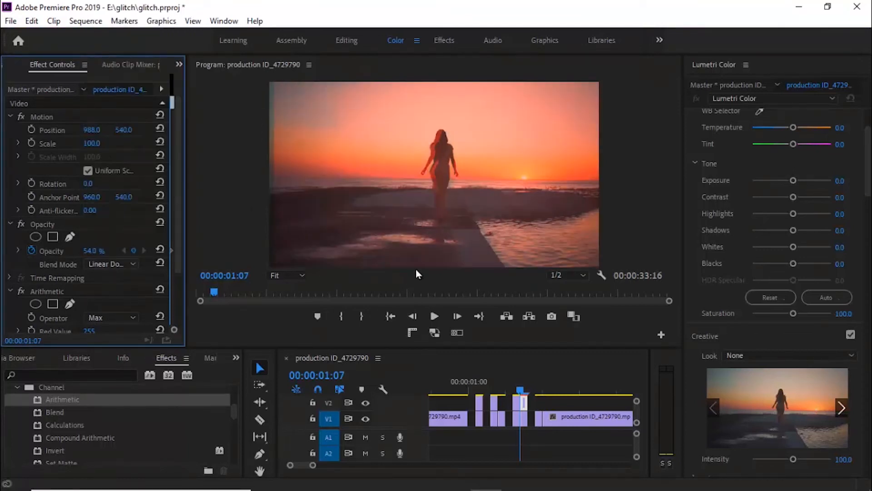
- Play the graded glitch section from 00:00:00:22 to preview it, and return the playhead to 00:00:00:18
click(448, 391)
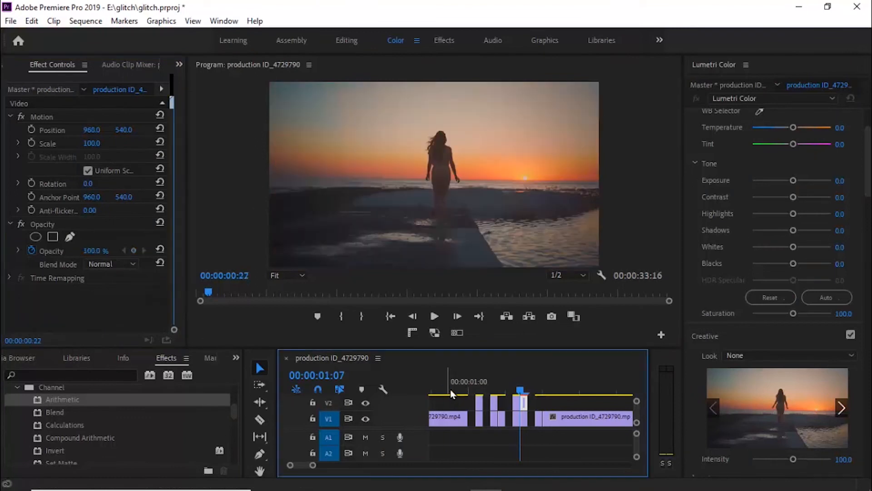
click(434, 316)
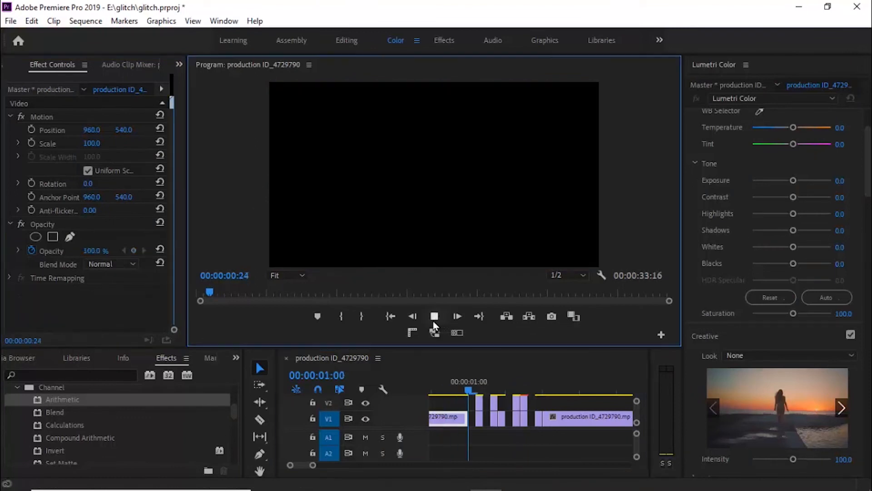
key(space)
drag(312, 465, 322, 466)
click(458, 392)
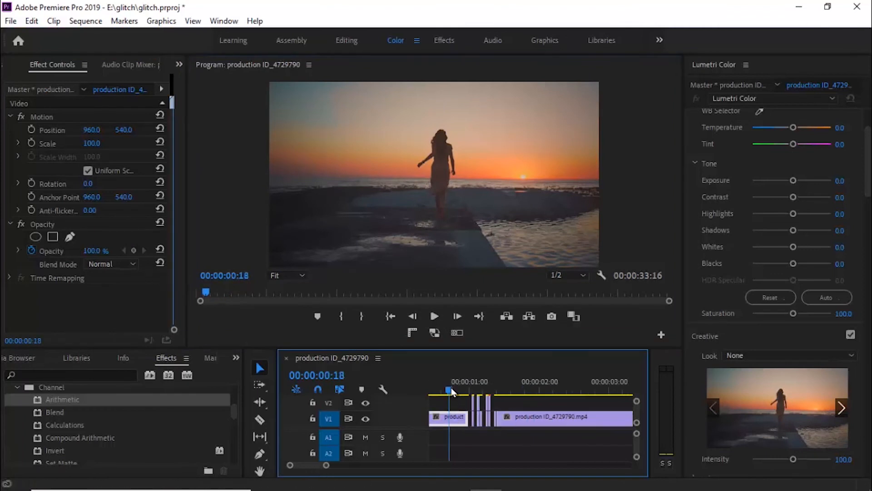
- Play the glitch section from 00:00:00:18 to preview it, and return the playhead to the slices at 00:00:01:07
click(434, 316)
click(434, 317)
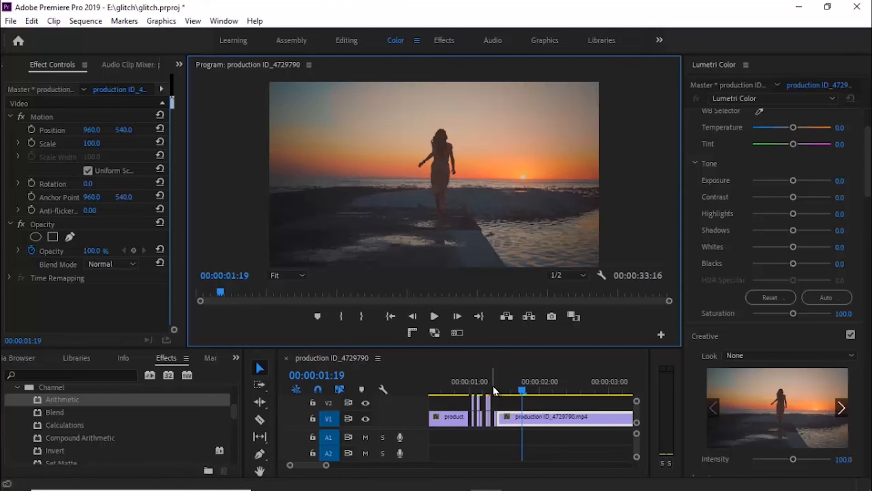
click(491, 382)
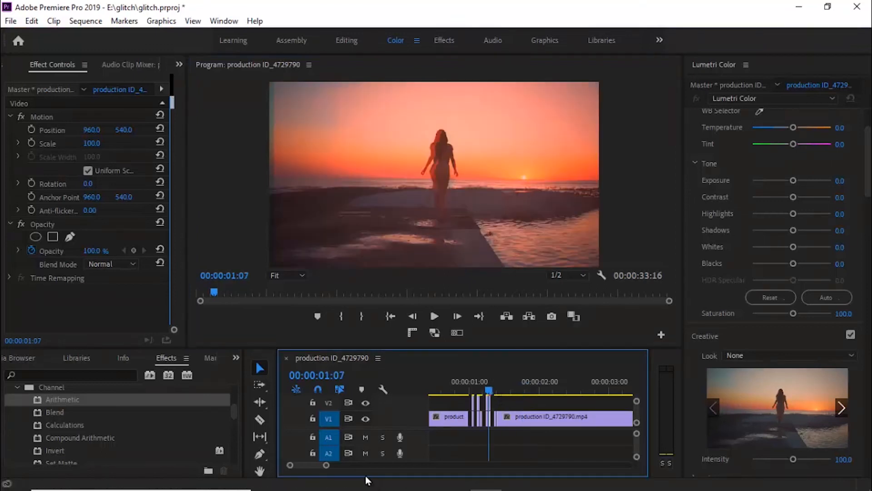
- Set the horizontal position of the V2 slice at 00:00:01:07 to 902 and save the project
drag(327, 465, 307, 465)
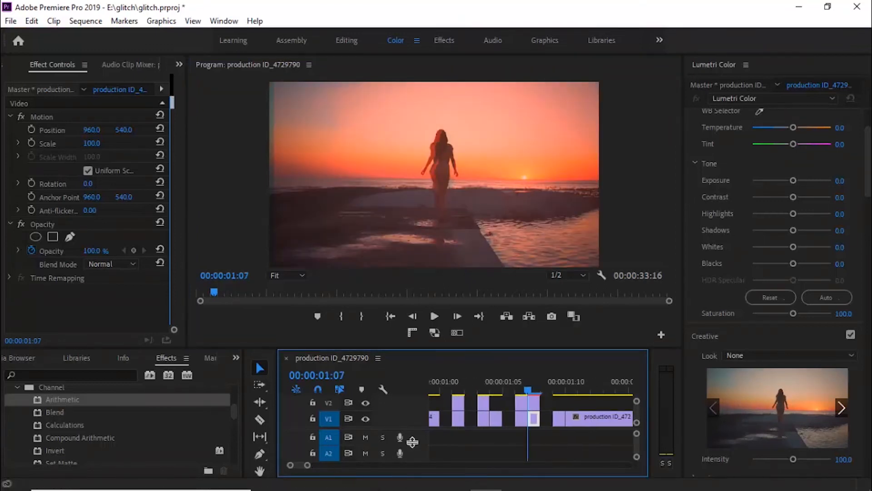
click(534, 402)
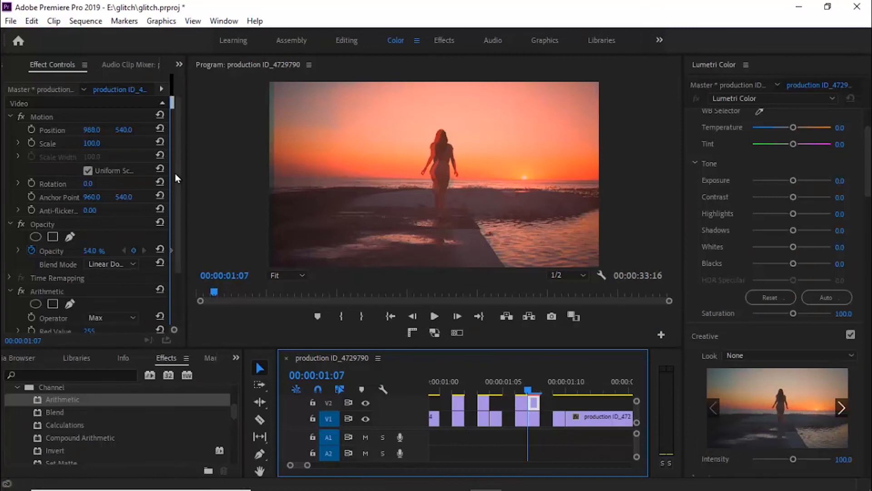
drag(92, 134, 84, 188)
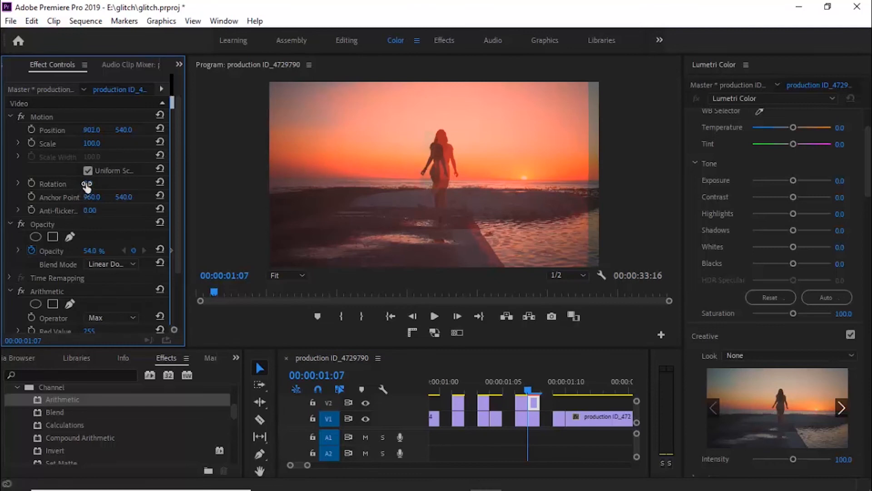
key(ctrl+s)
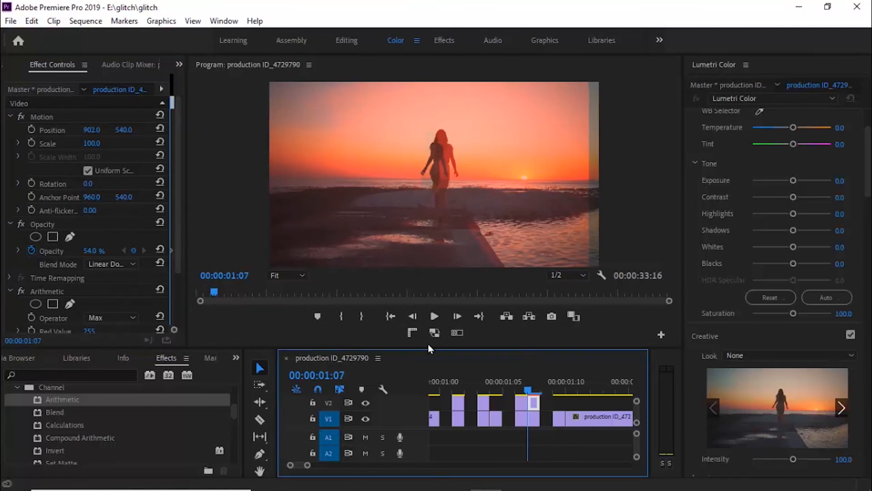
- Add the Glitch 01.mp3 sound from the project media to audio track A1, starting just before the glitch cuts
click(235, 358)
click(249, 377)
click(164, 437)
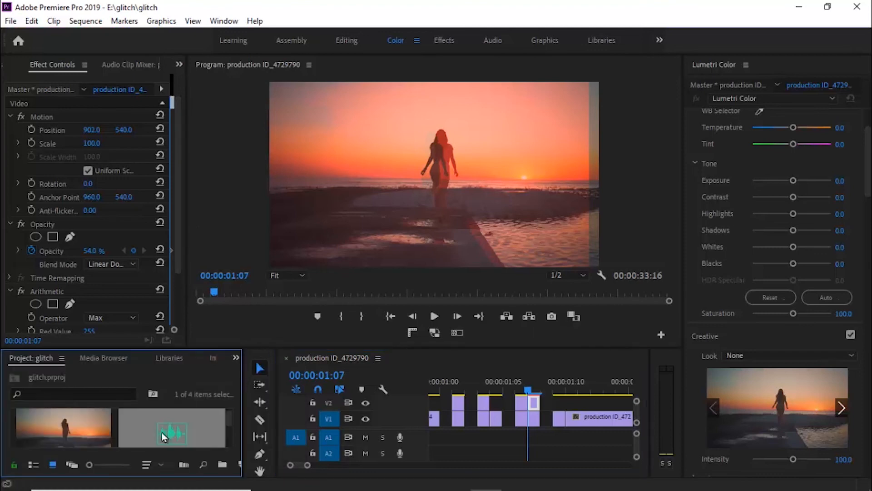
drag(433, 462, 410, 438)
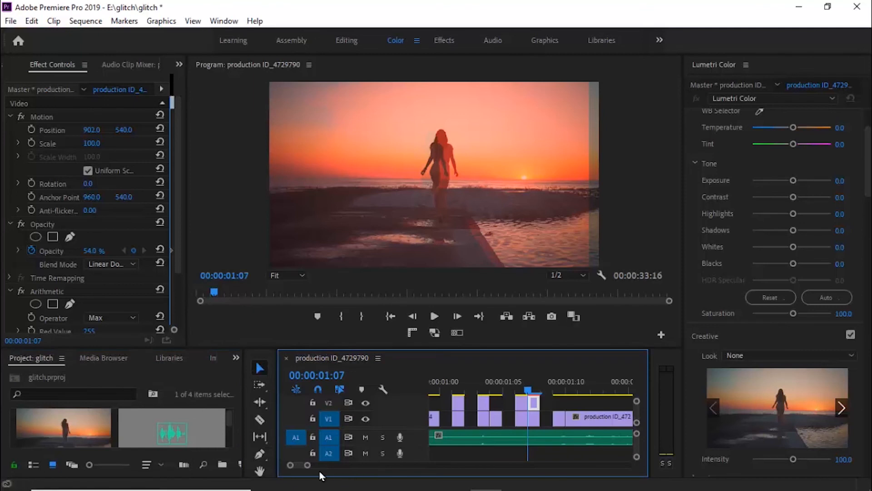
- Trim both ends of the Glitch 01.mp3 clip on A1 to fit the glitch section
drag(310, 469, 326, 465)
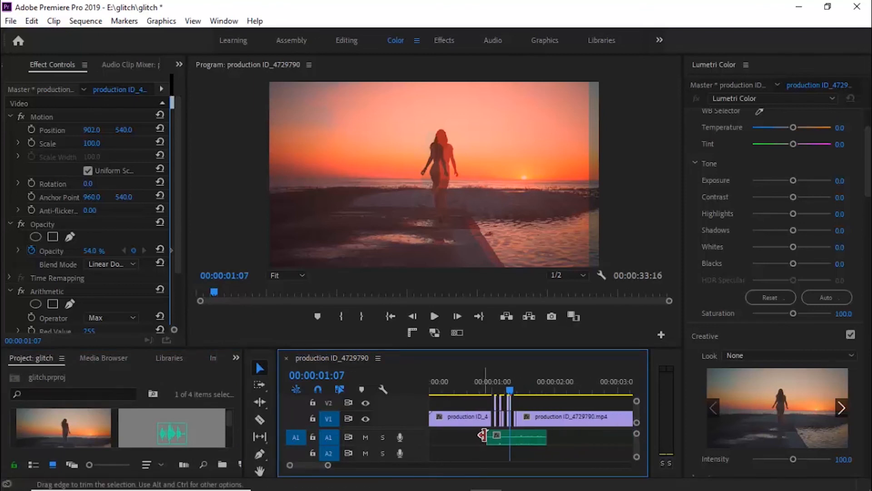
drag(489, 435, 508, 441)
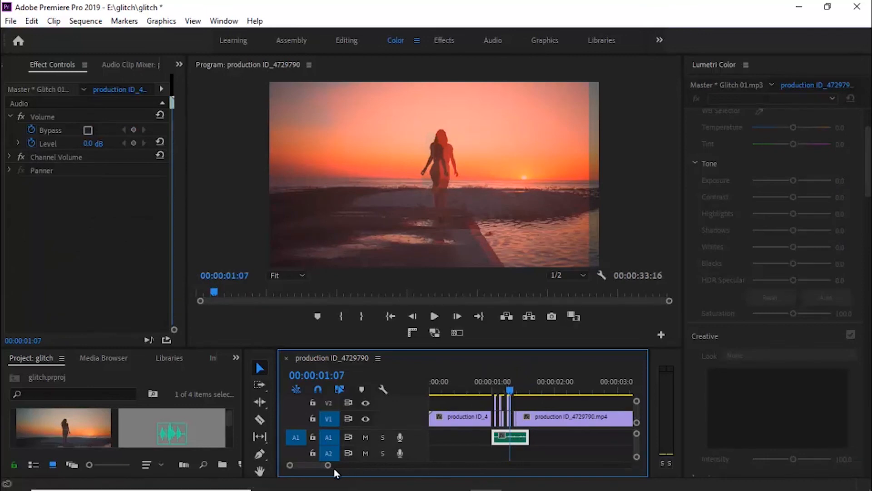
drag(327, 468, 313, 465)
drag(473, 437, 480, 437)
drag(569, 440, 557, 440)
- Preview the glitch section with its trimmed sound, and raise the volume level of the Glitch 01.mp3 clip on A1
drag(459, 385, 447, 390)
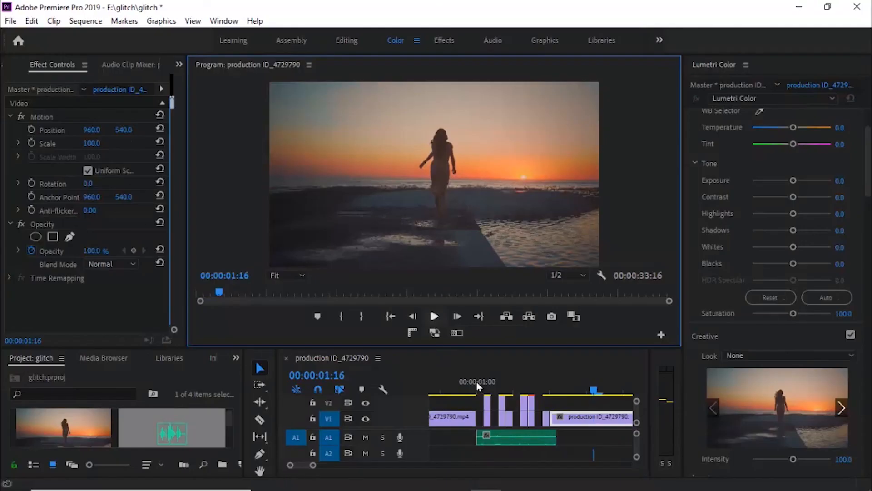
click(521, 385)
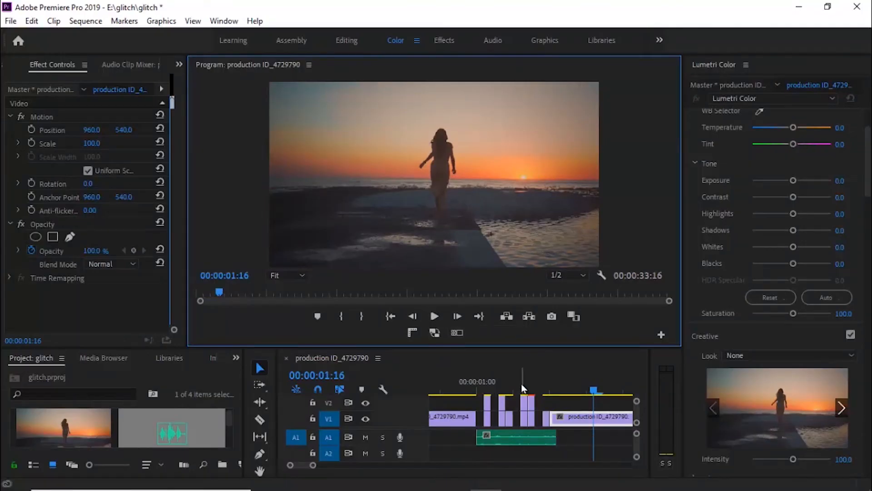
click(518, 443)
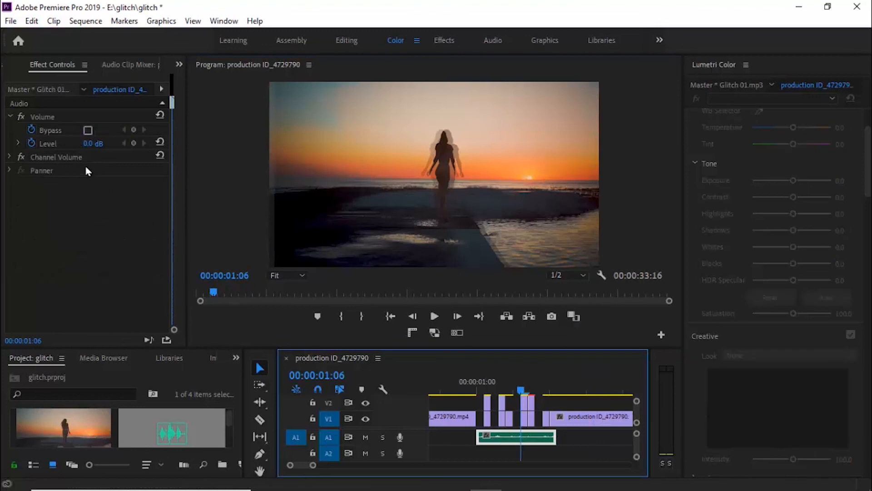
drag(88, 148, 89, 13)
click(606, 426)
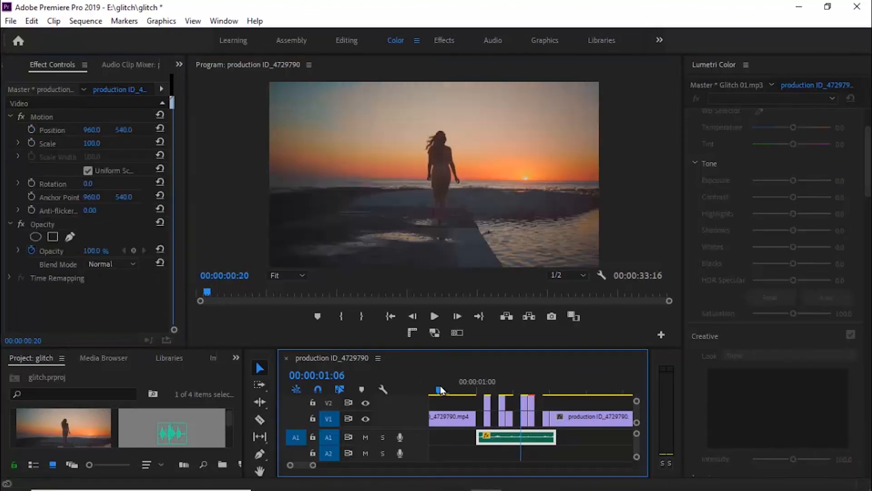
- Play the glitch section repeatedly from shortly before the first cut to check the picture together with the louder sound
click(434, 316)
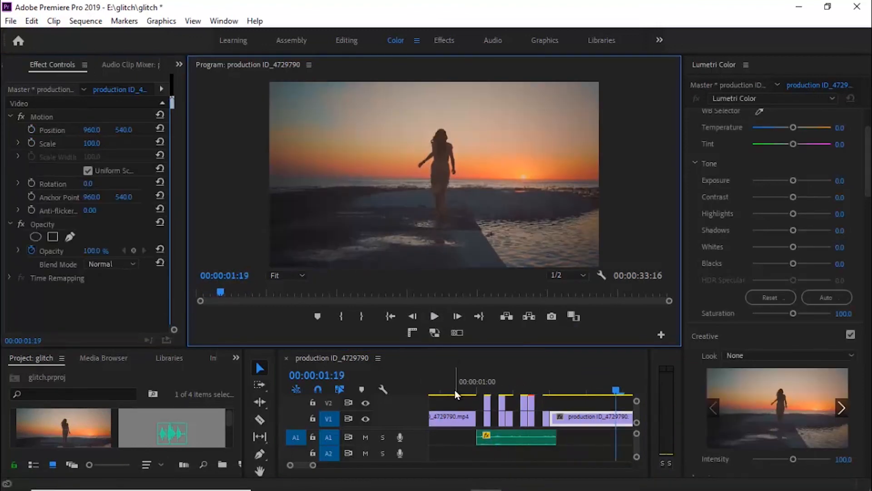
click(454, 390)
click(434, 317)
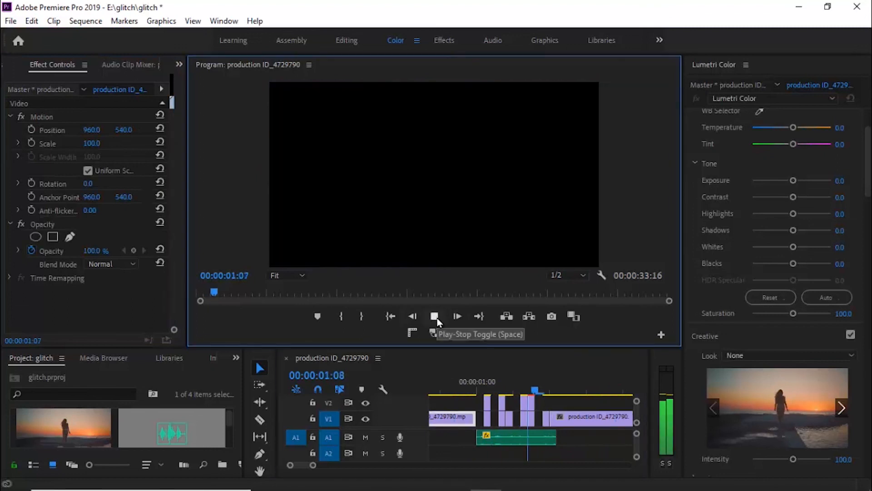
click(447, 390)
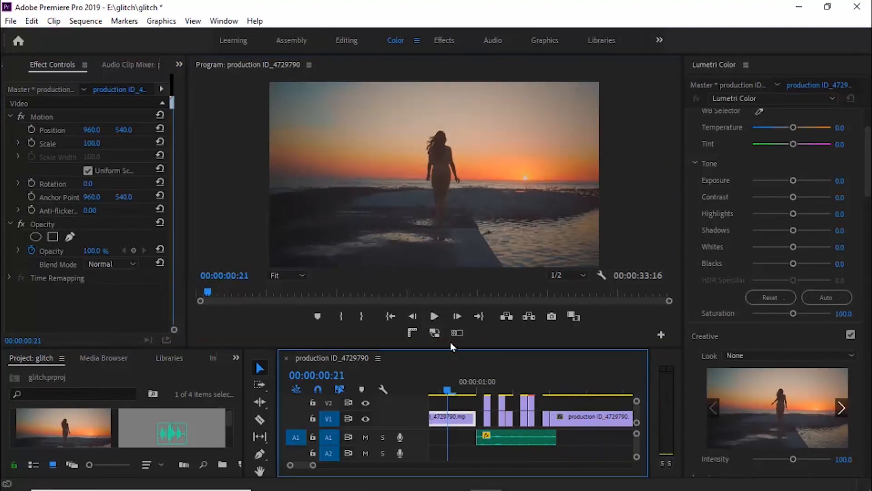
click(437, 317)
click(434, 390)
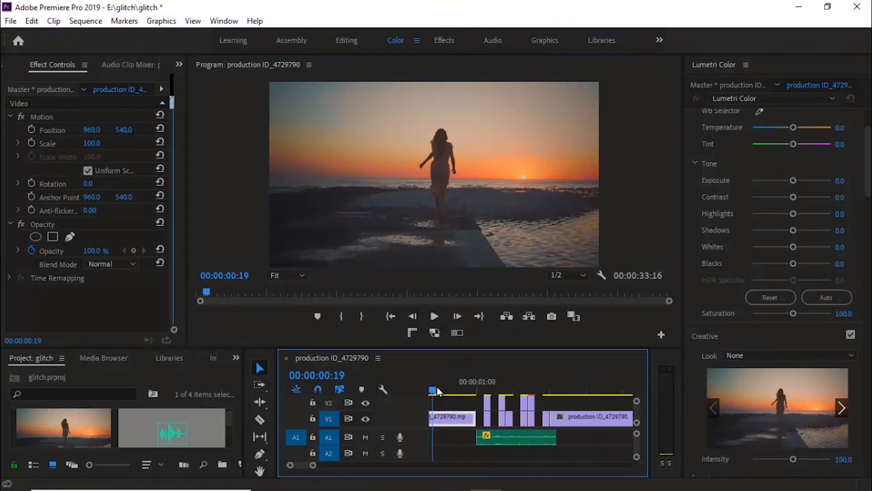
click(434, 317)
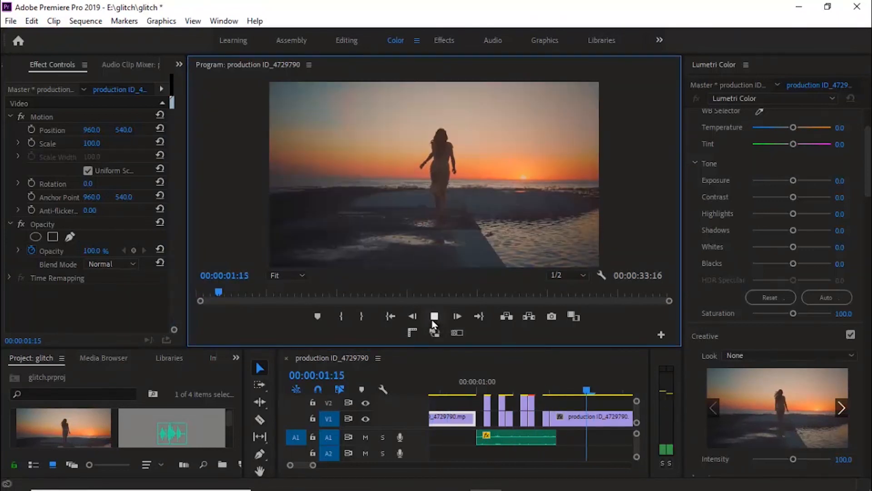